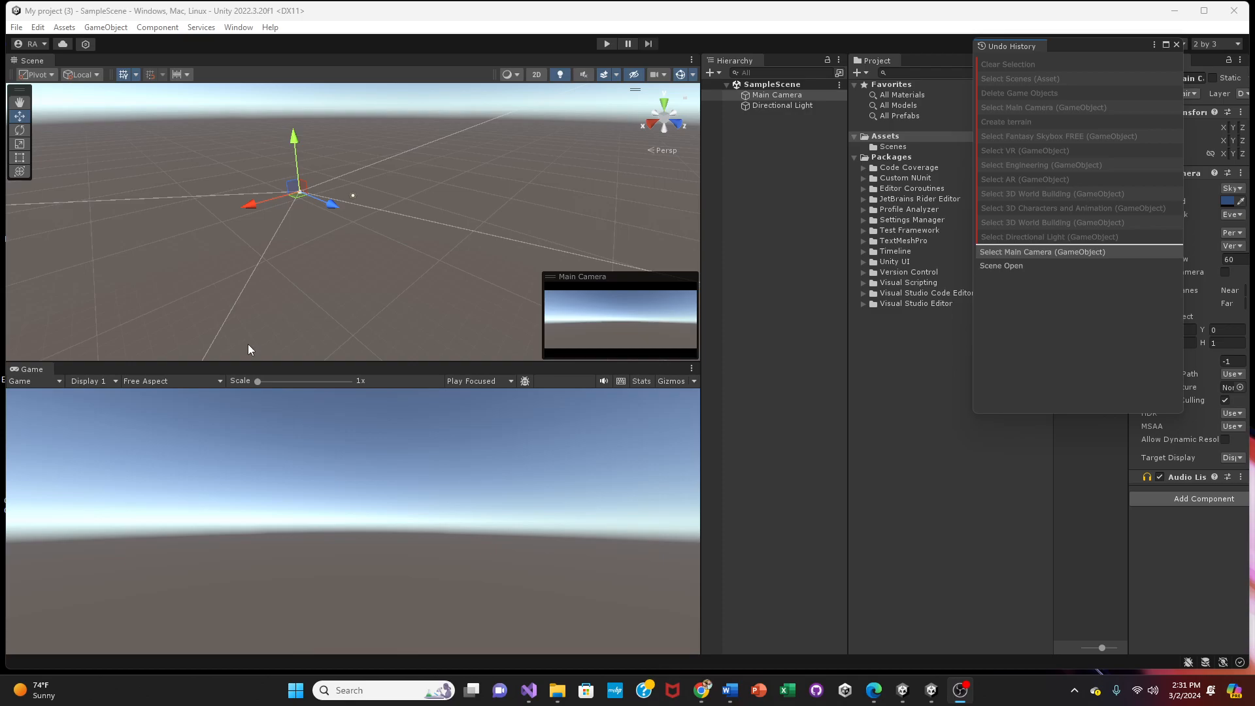
Step: Switch the editor to the Default window layout
click(237, 26)
click(238, 28)
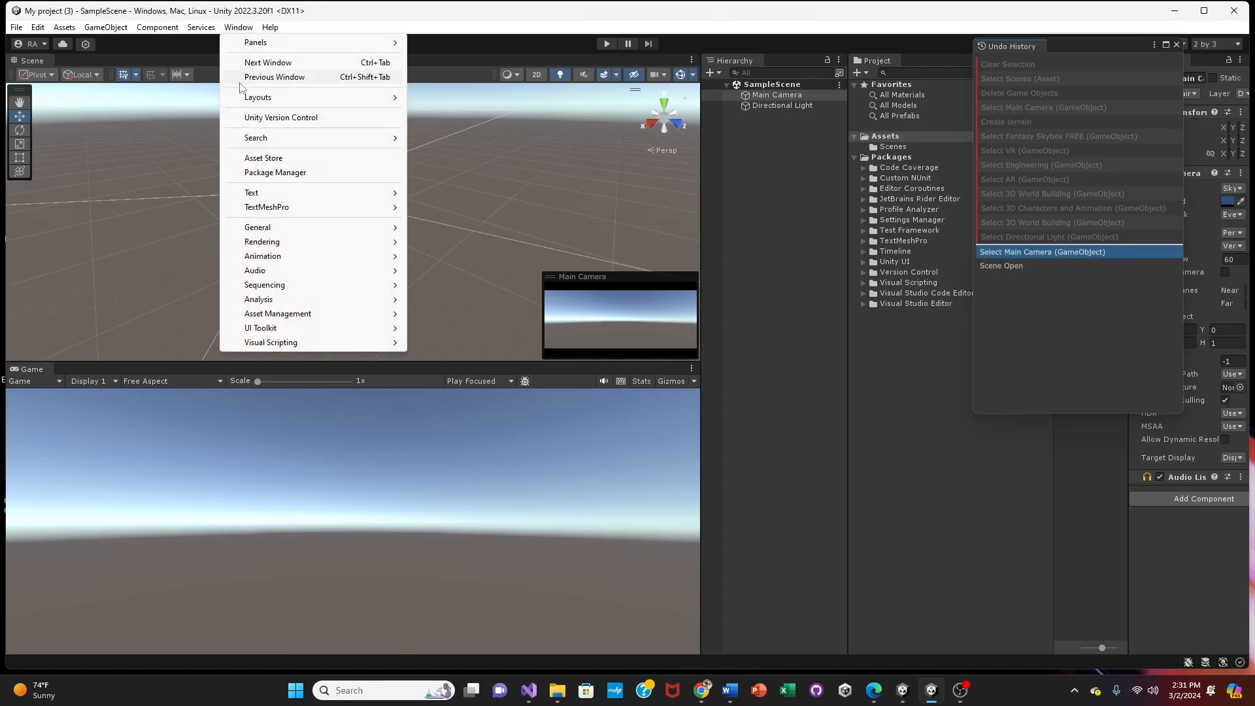
mouse_move(247, 100)
click(439, 124)
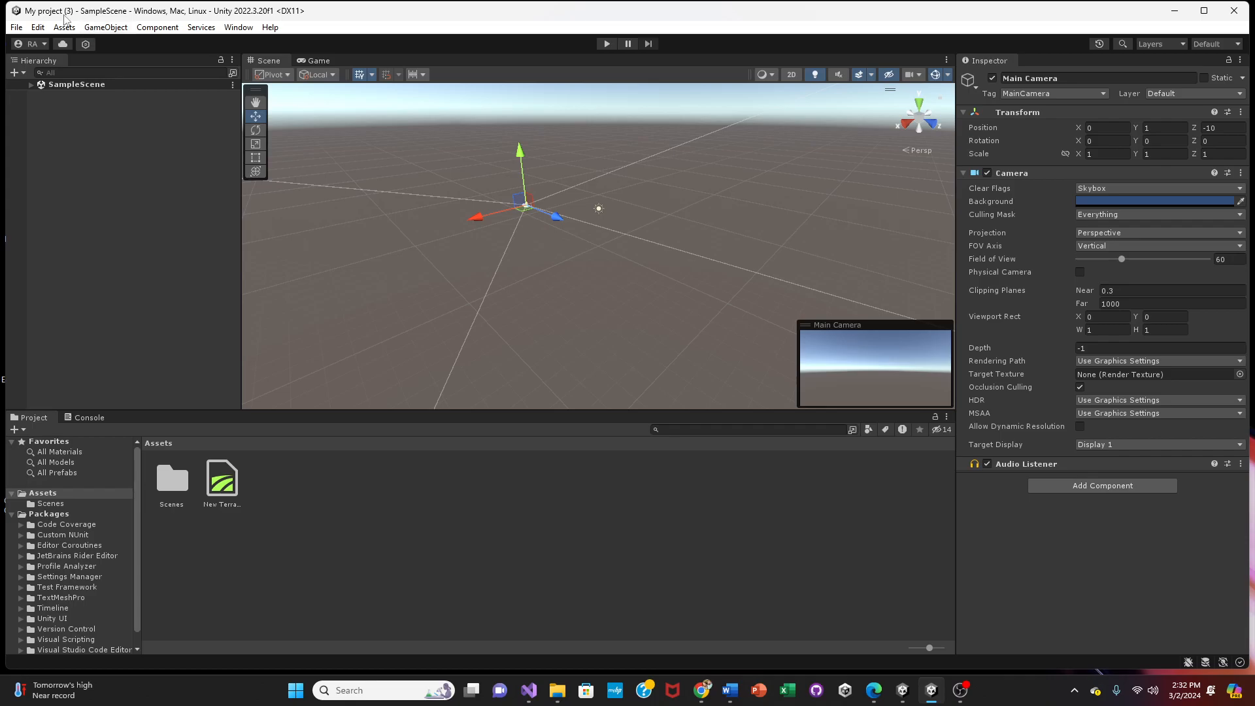
click(65, 27)
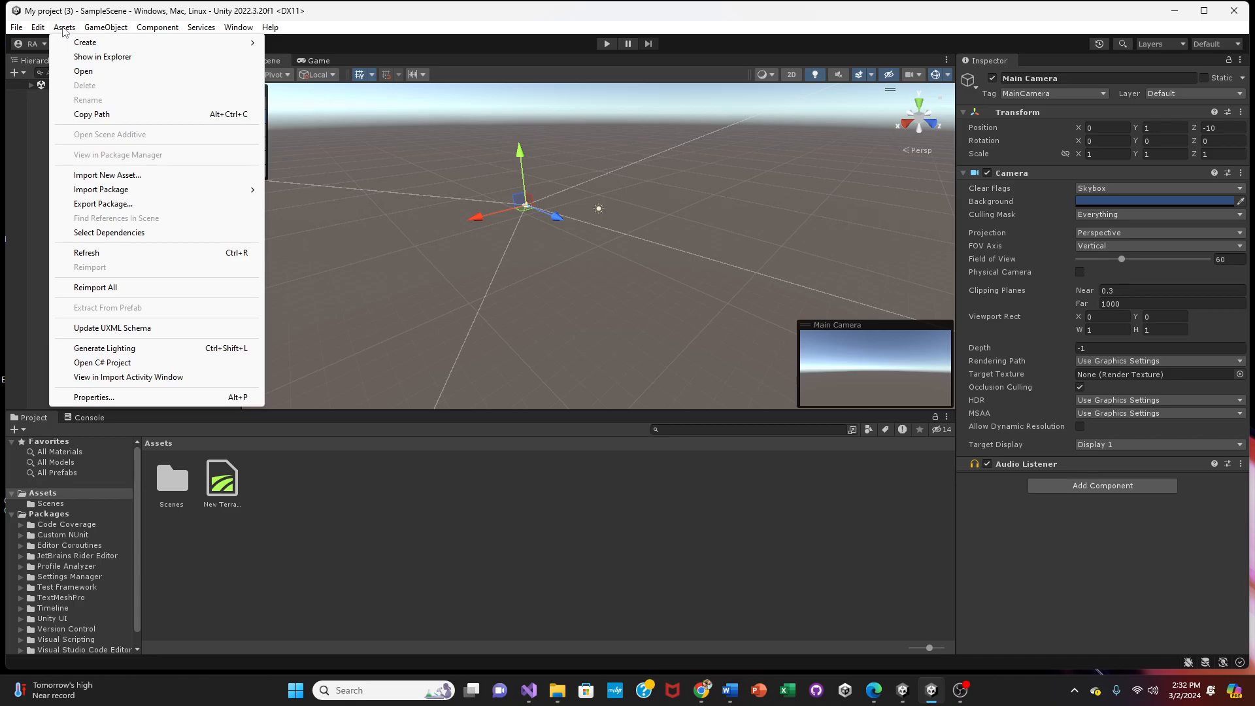
click(100, 175)
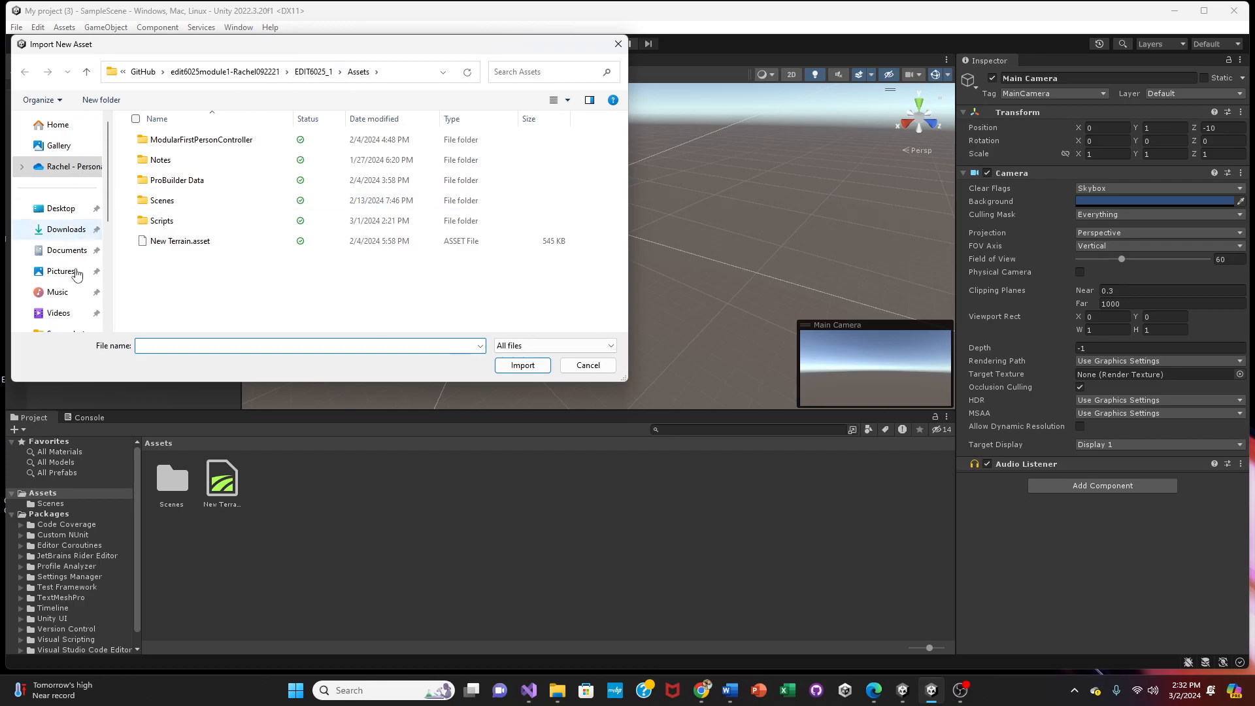
click(618, 44)
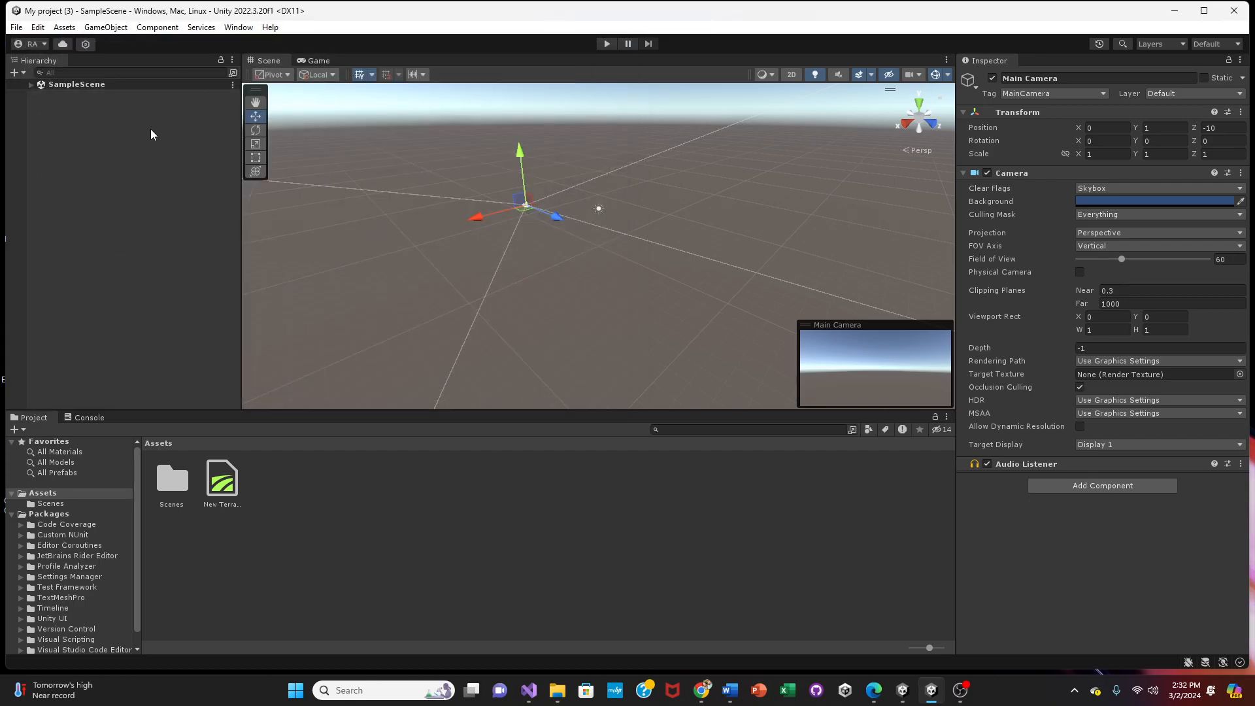
Step: Switch the editor to the 2 by 3 window layout
click(243, 27)
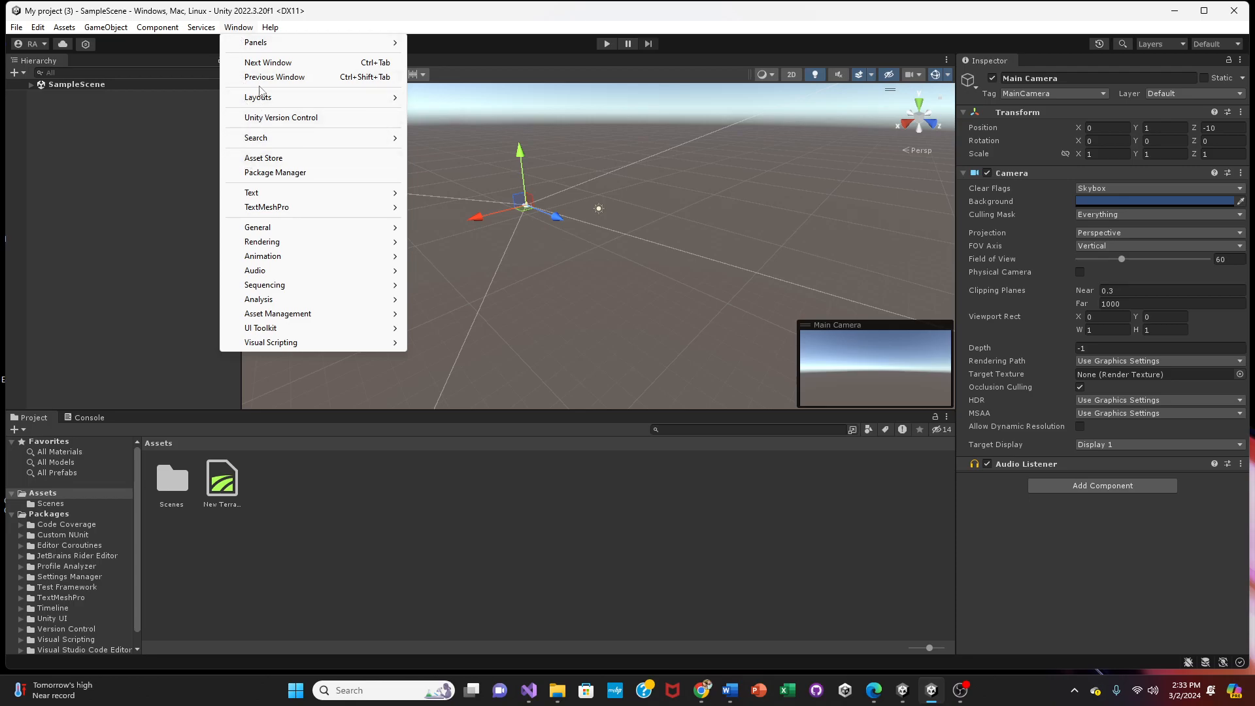
mouse_move(263, 99)
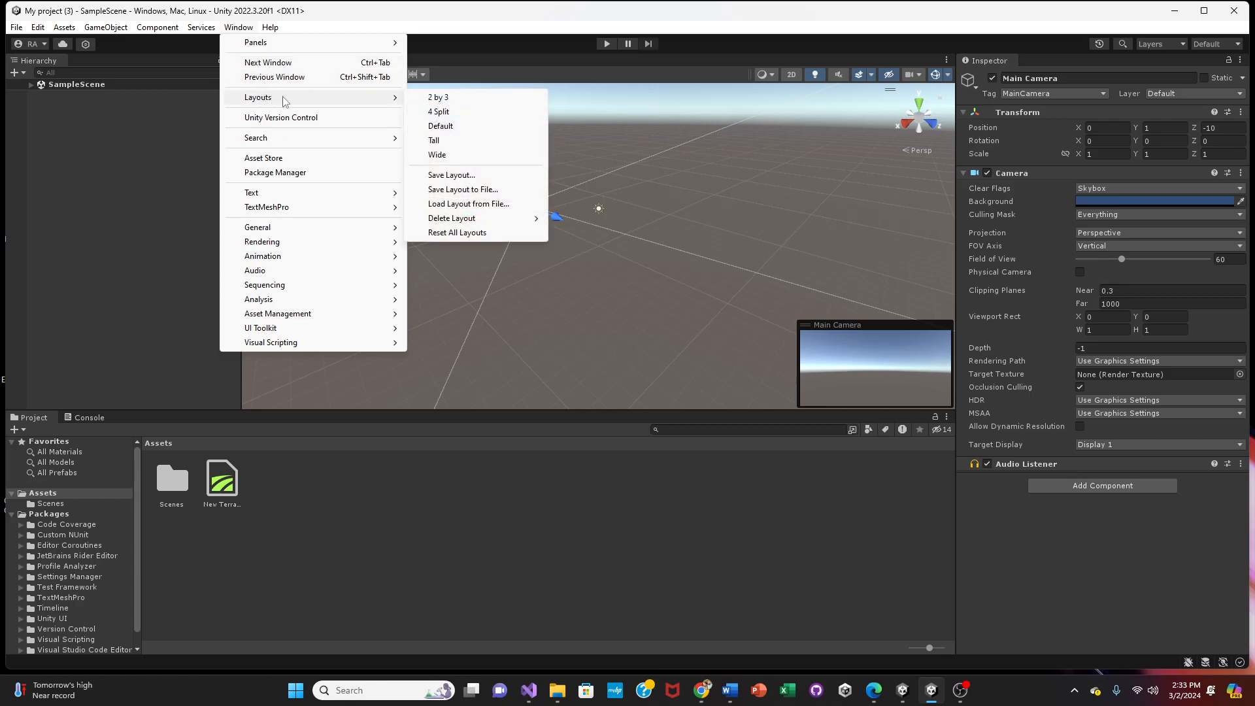
click(438, 98)
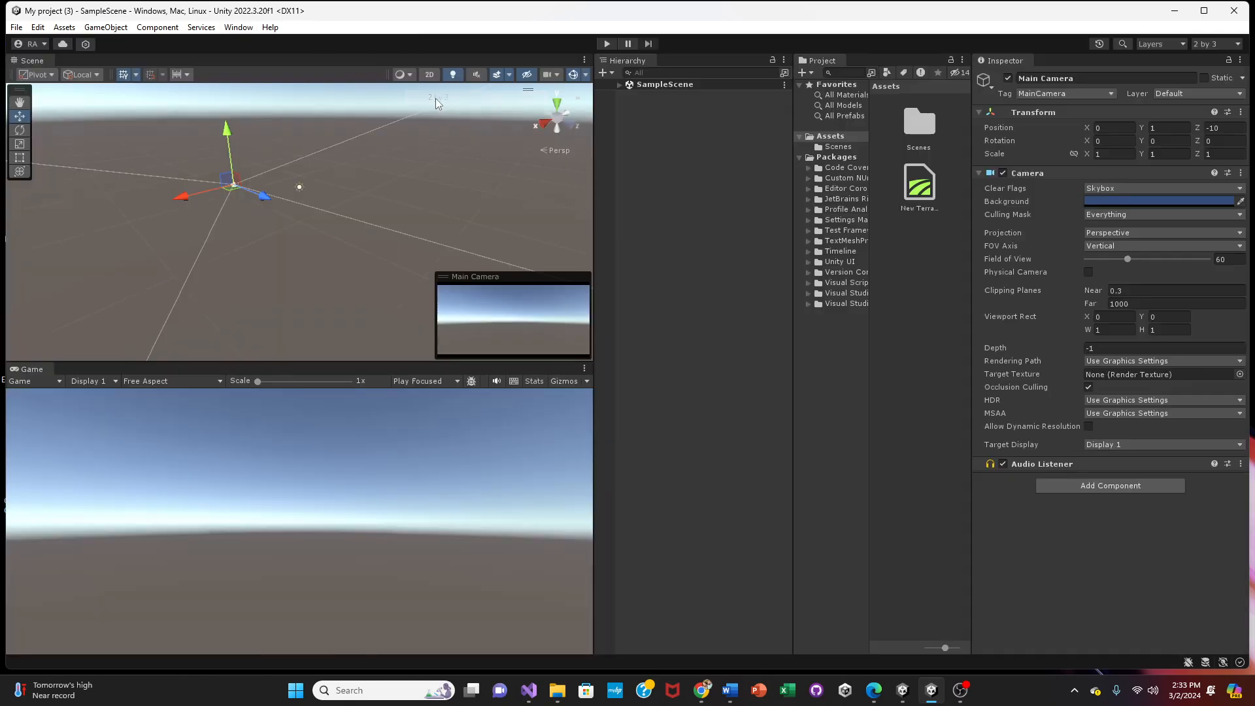
Step: Read the Asset Store window's notice on importing assets and open the Package Manager from it
click(234, 27)
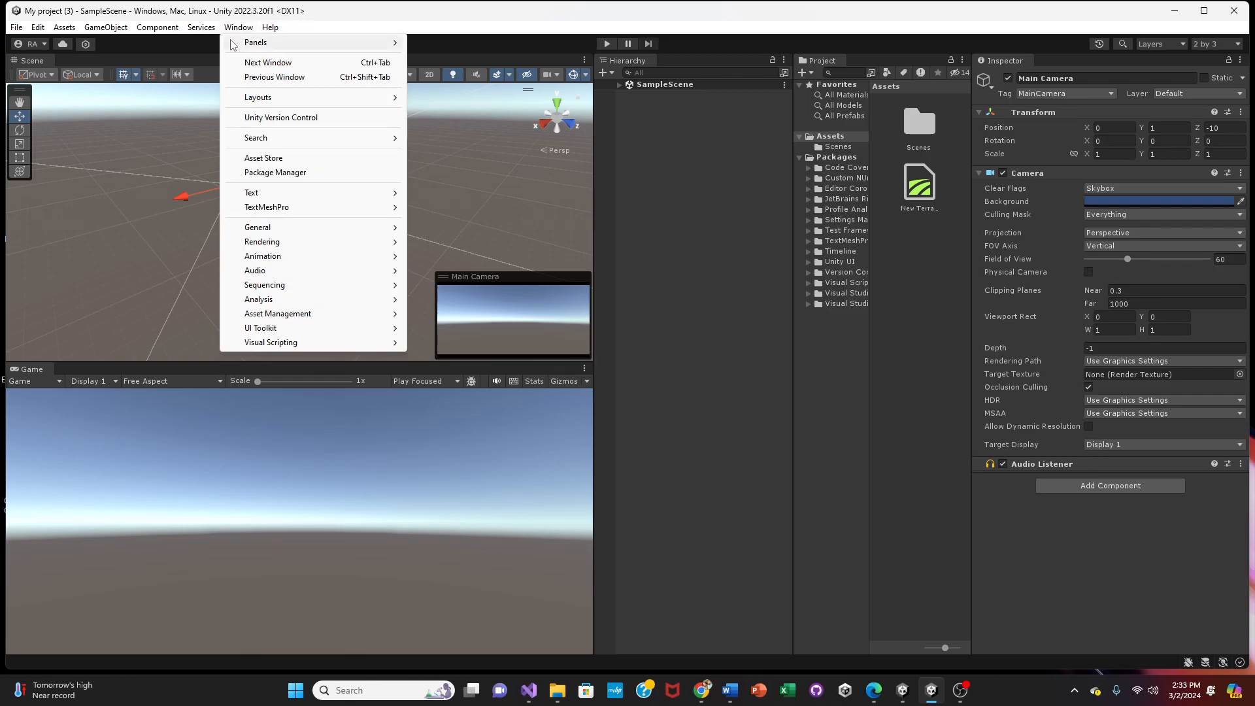
click(263, 158)
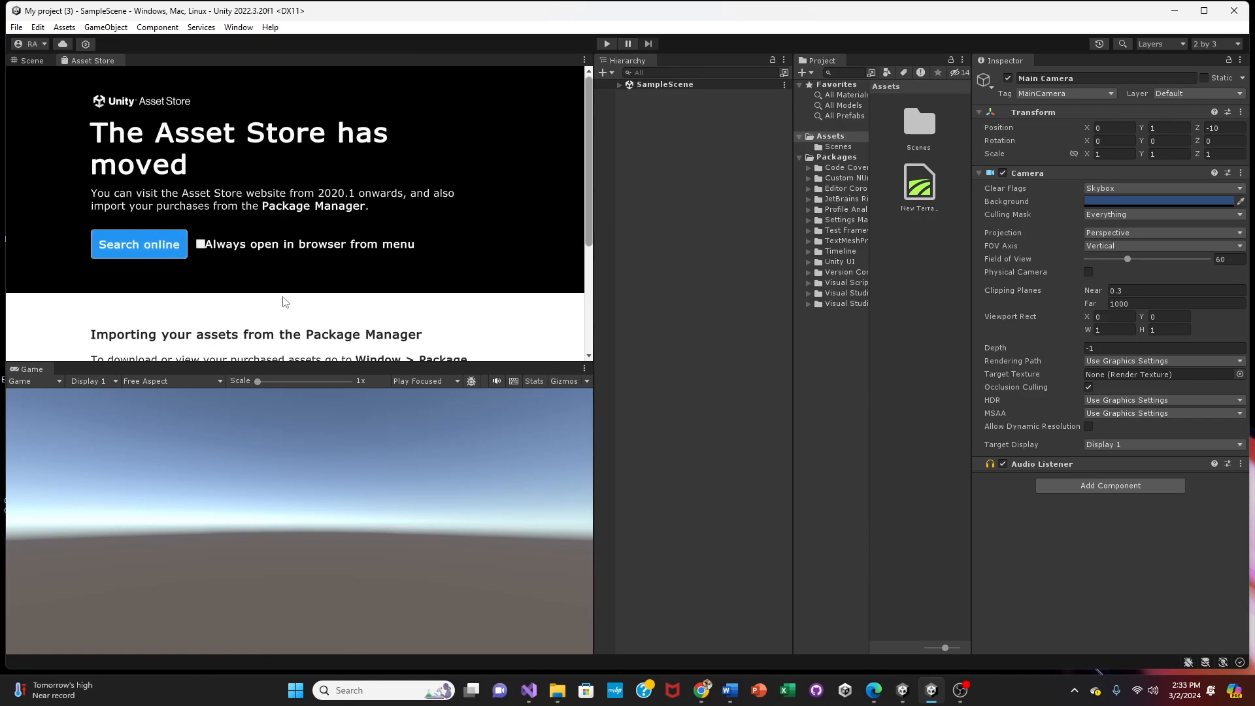
scroll(282, 298, down, 3)
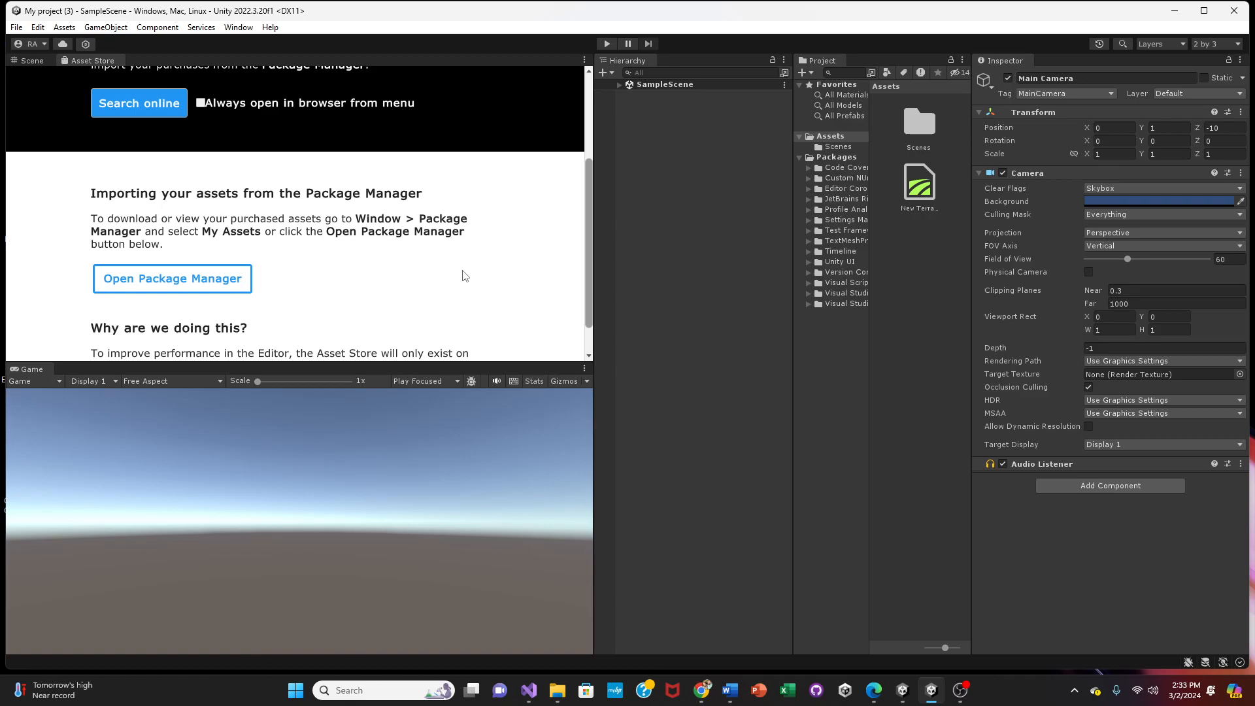
scroll(464, 276, up, 1)
scroll(461, 276, down, 2)
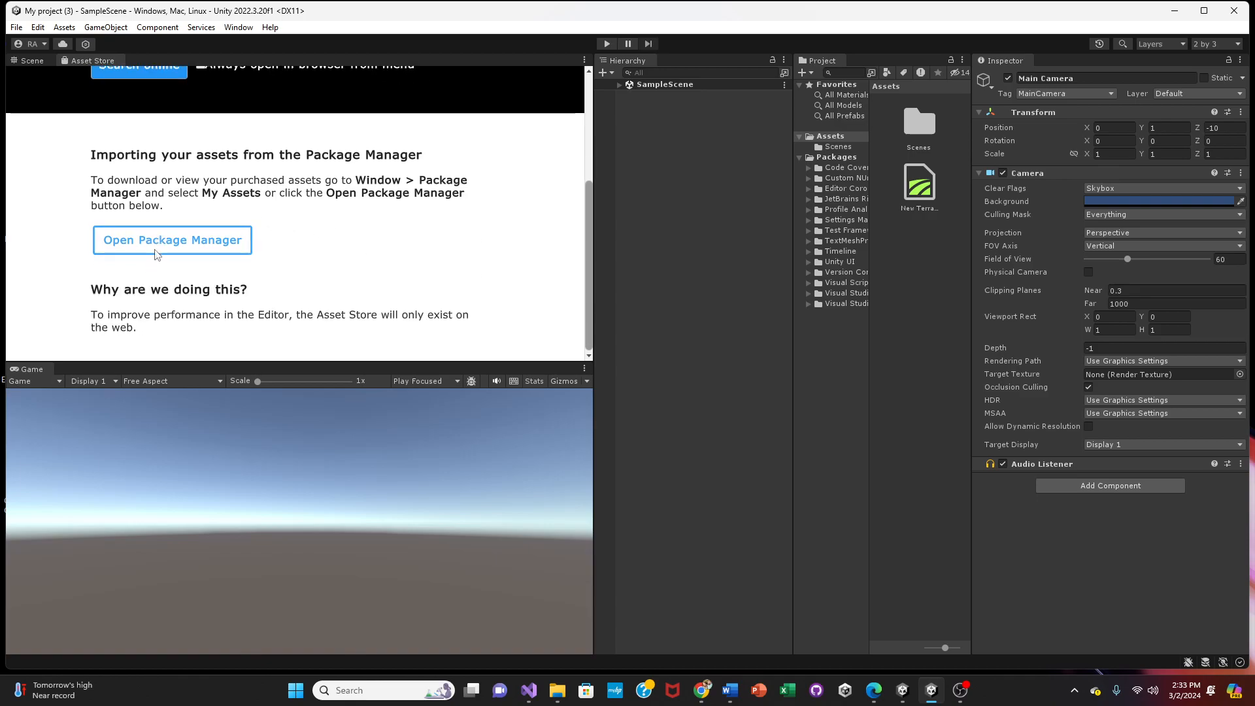
click(158, 251)
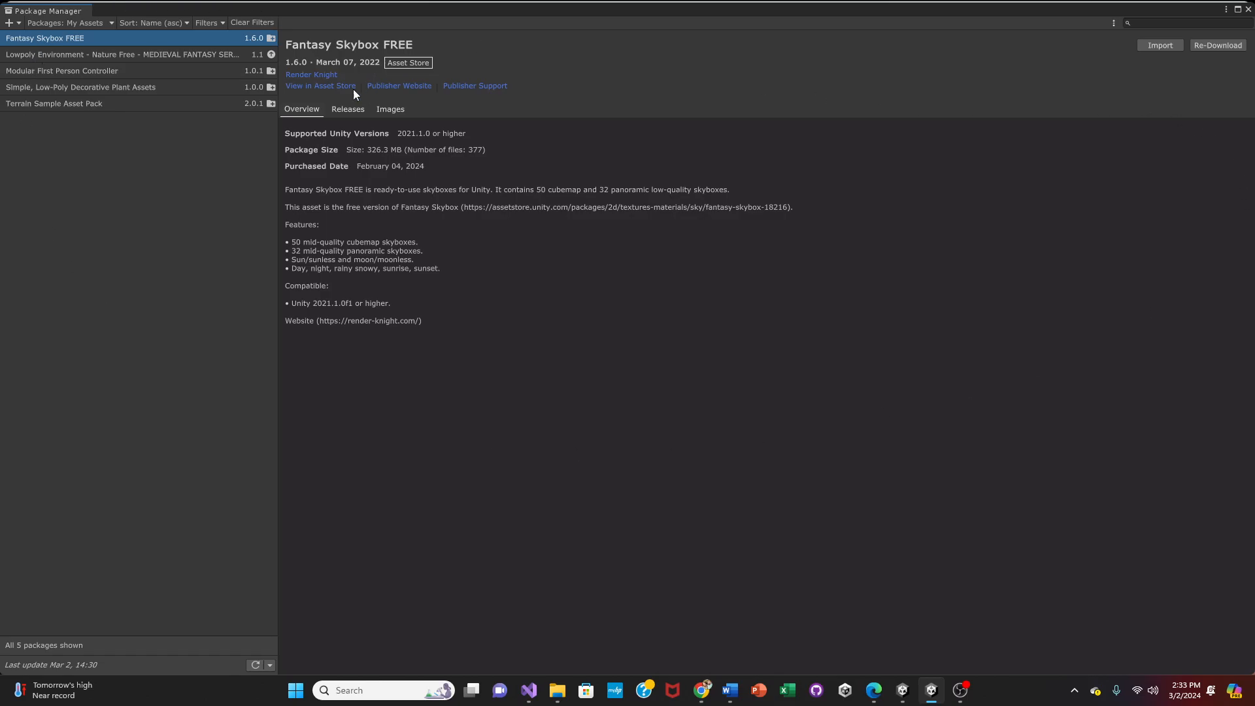
Step: Find ProBuilder among the Unity Registry packages and install it
click(50, 22)
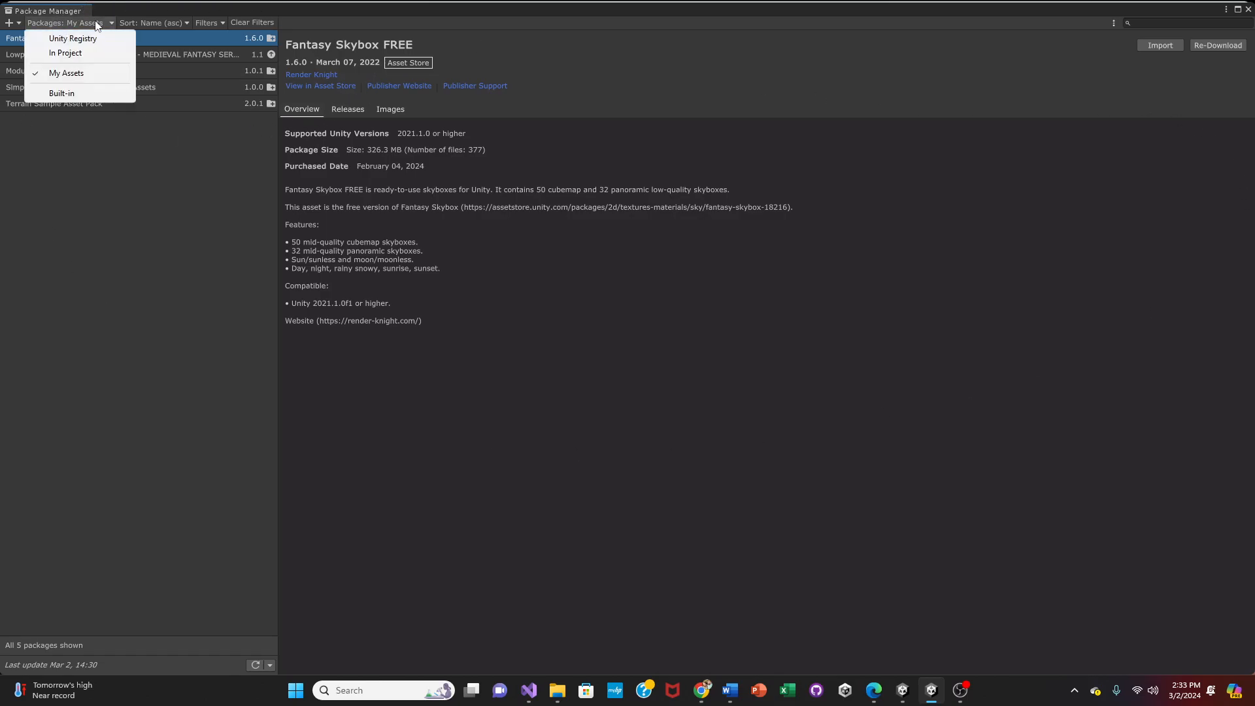
click(79, 41)
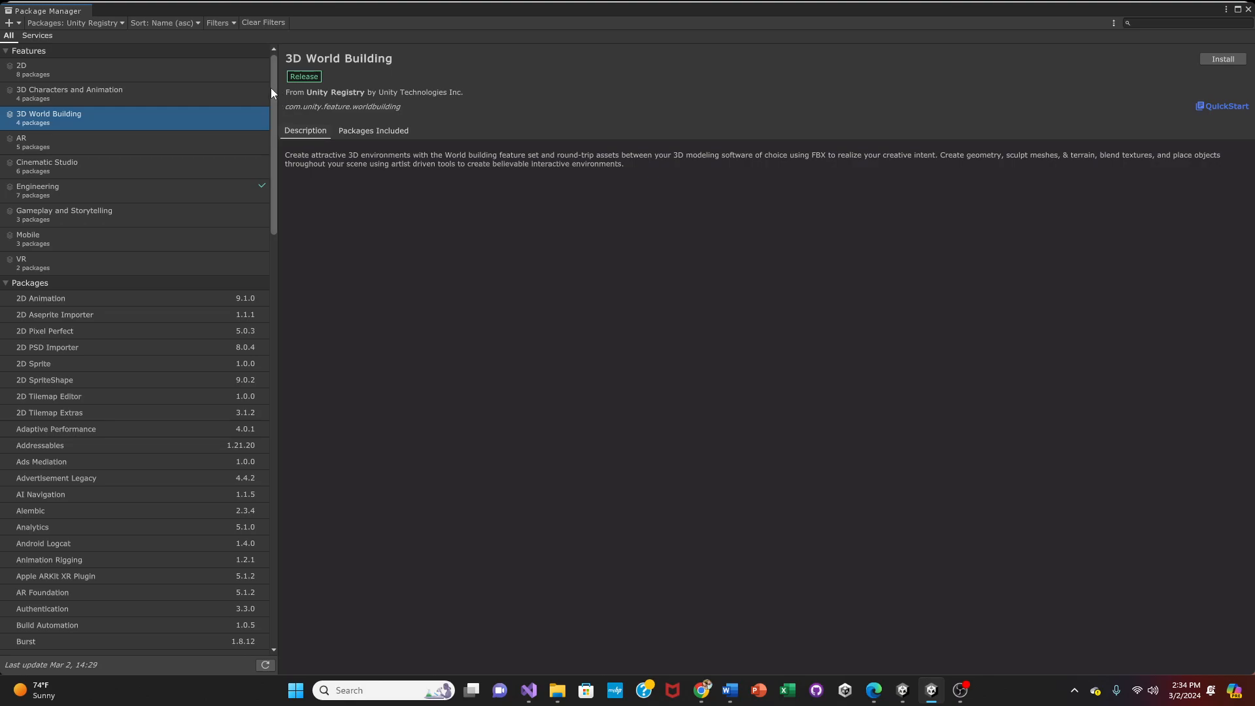
drag(273, 82, 273, 386)
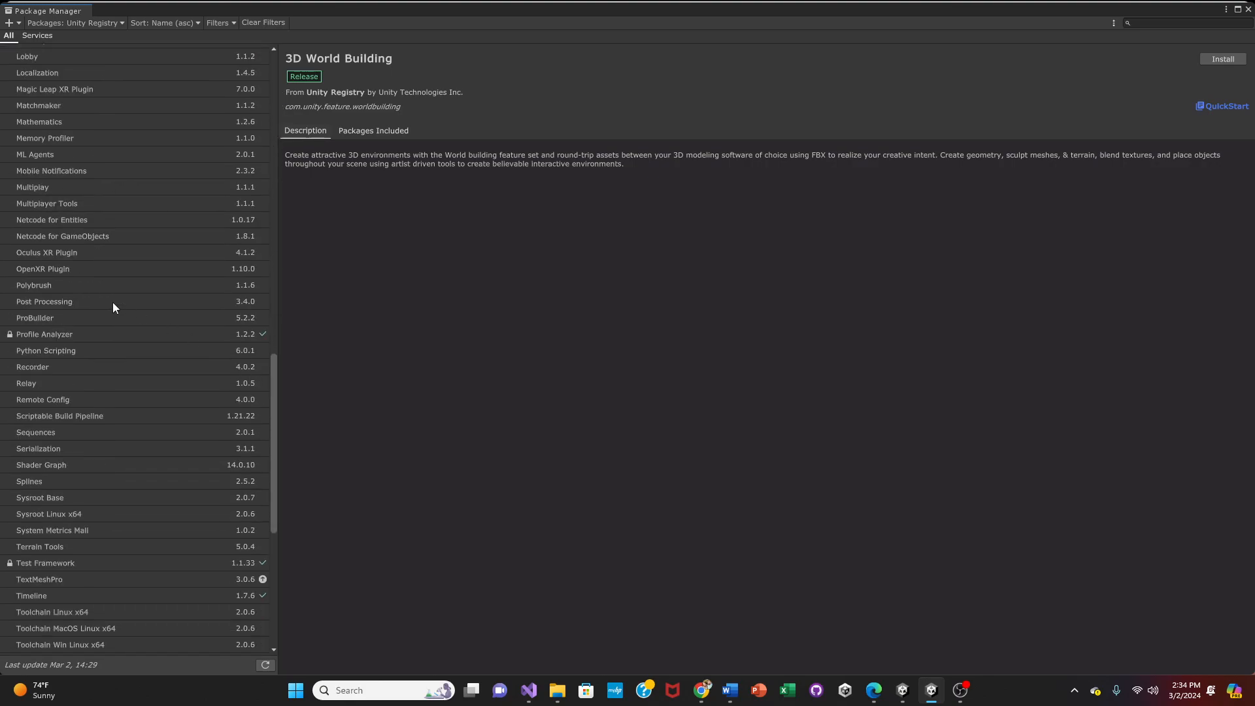
click(67, 317)
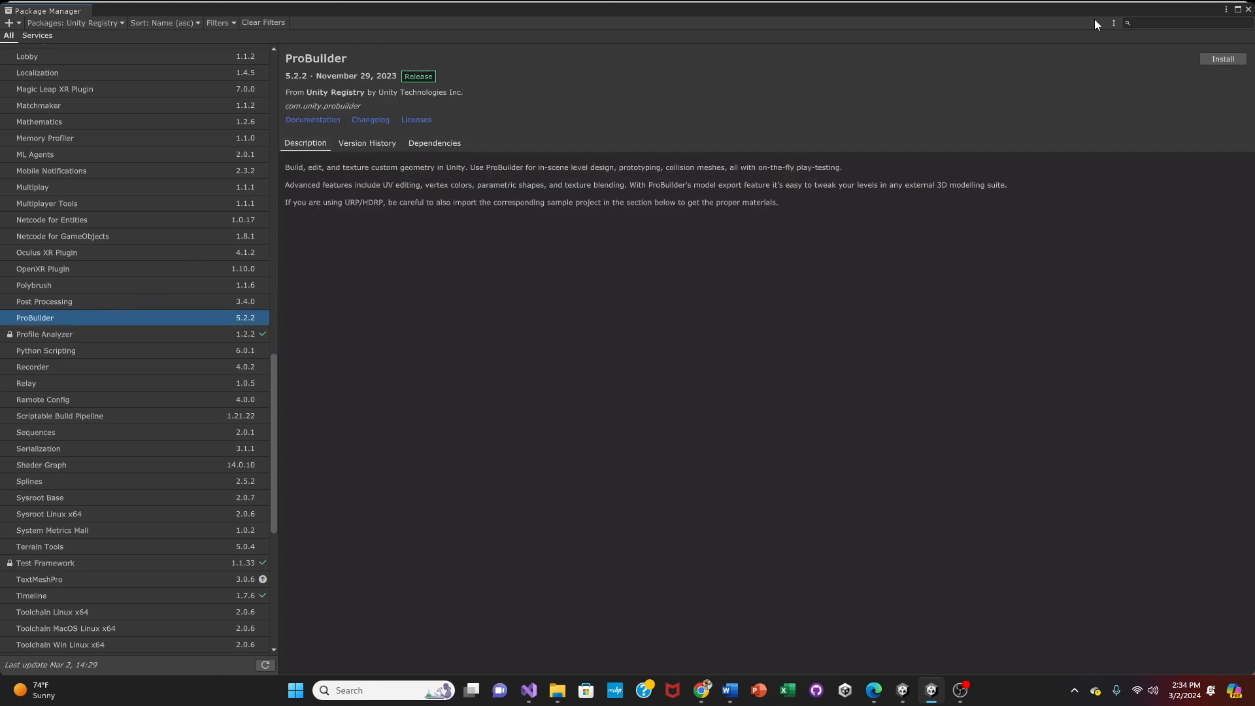
click(1242, 63)
scroll(215, 344, up, 3)
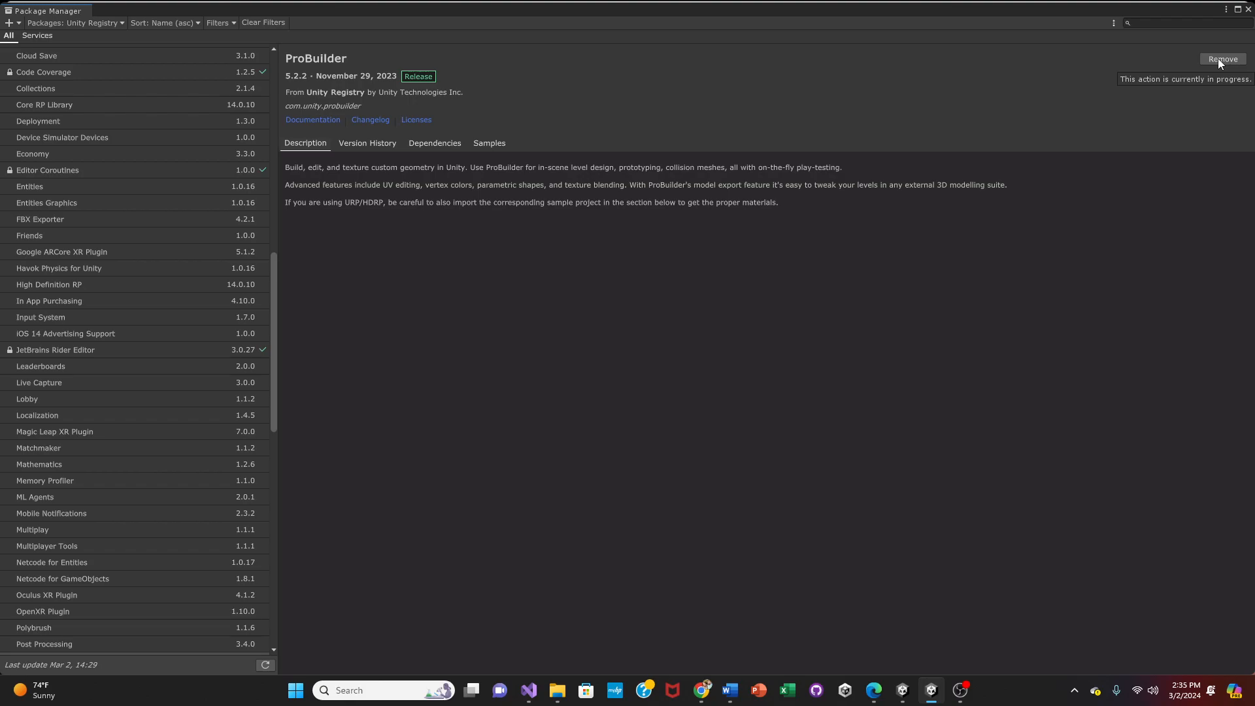
Step: Search My Assets for "Fantasy Skybox" and re-download the Fantasy Skybox FREE package, clearing the search at the end
click(87, 24)
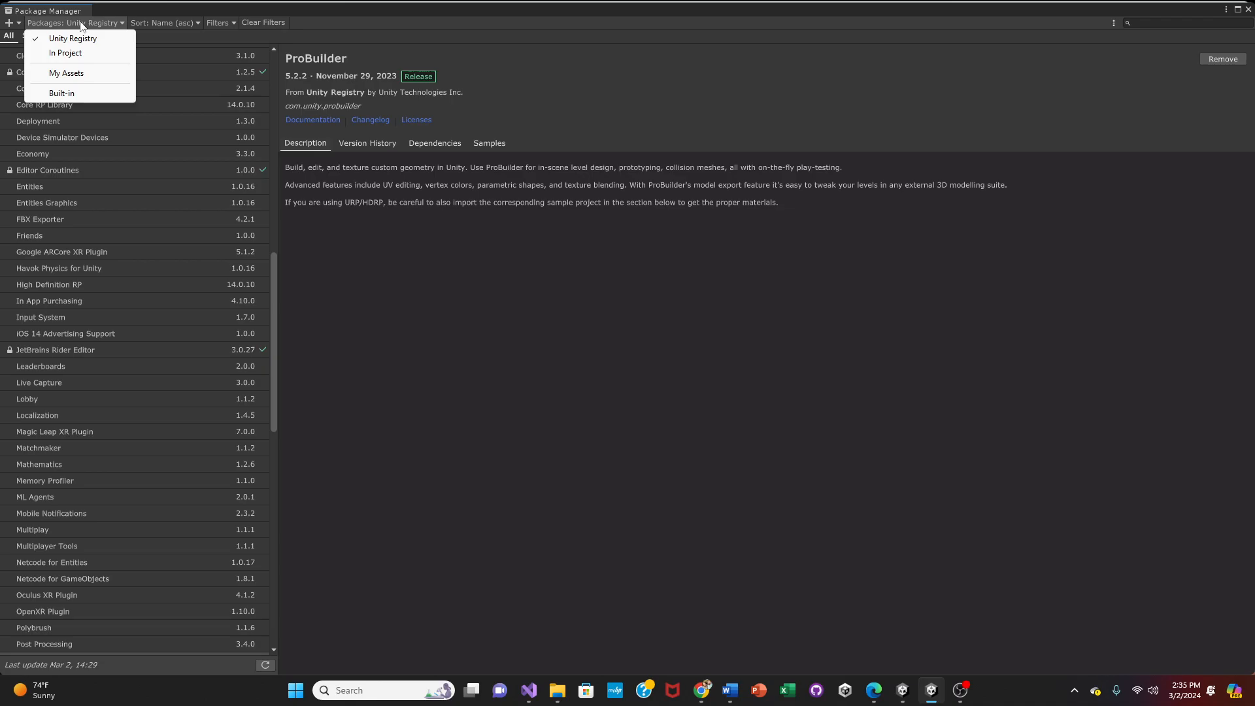
click(64, 74)
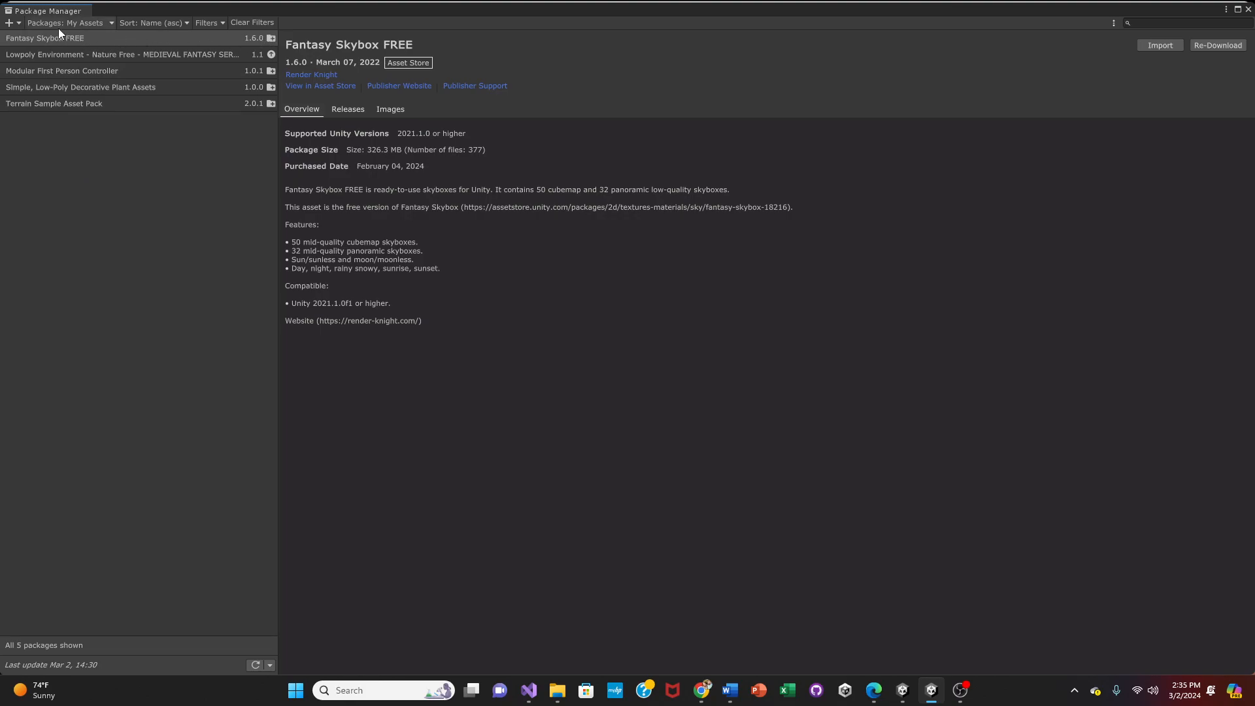
click(1162, 22)
text(Fantasy Skybox)
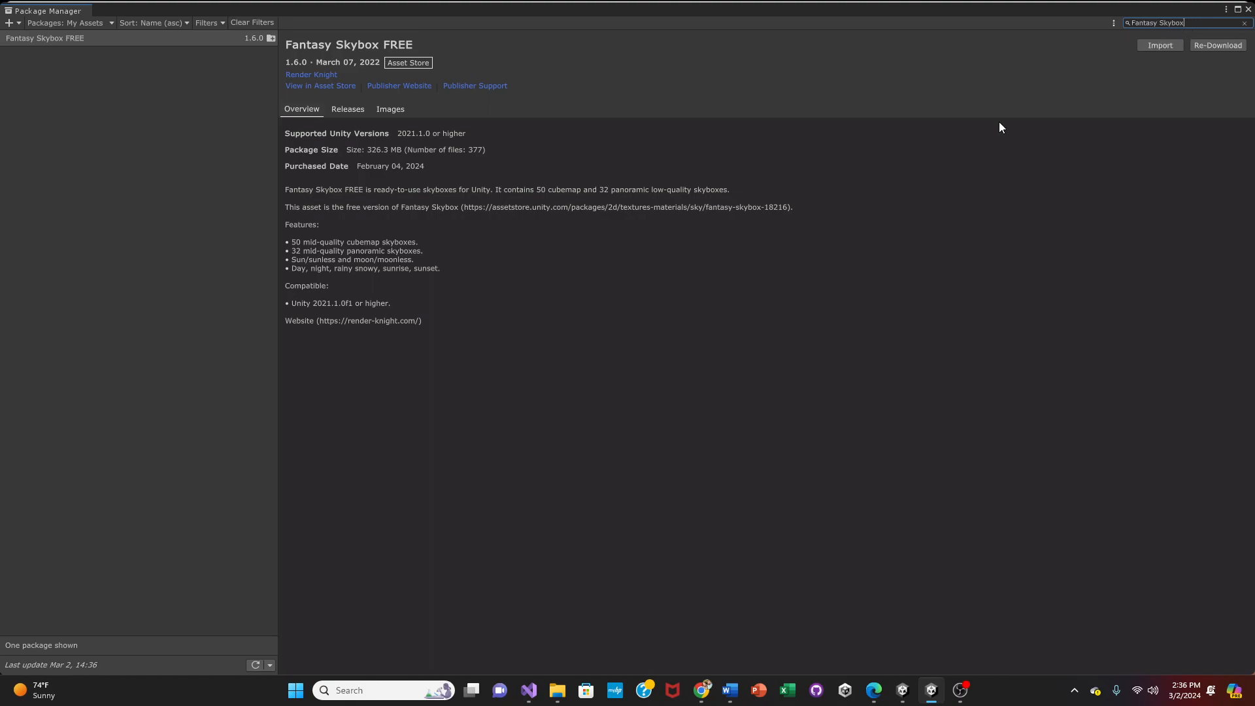
click(1215, 46)
click(1244, 24)
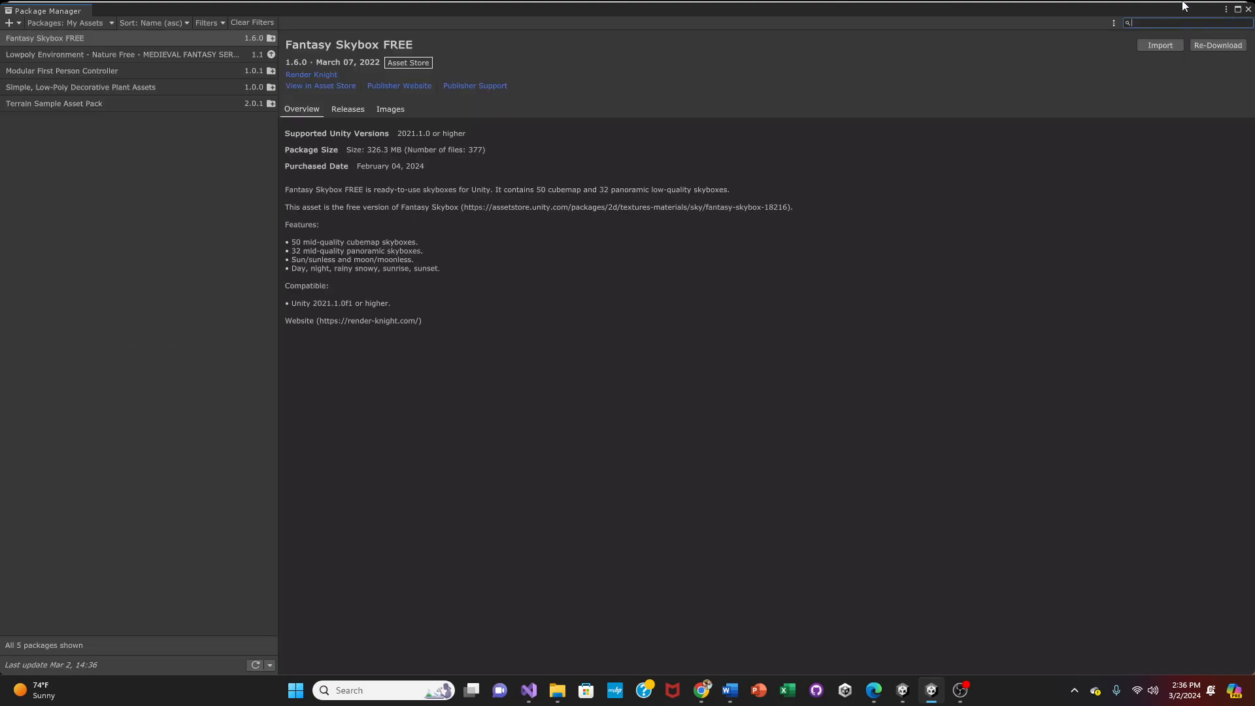
Step: Update the Lowpoly Environment - Nature Free package and re-download the Modular First Person Controller package
click(86, 55)
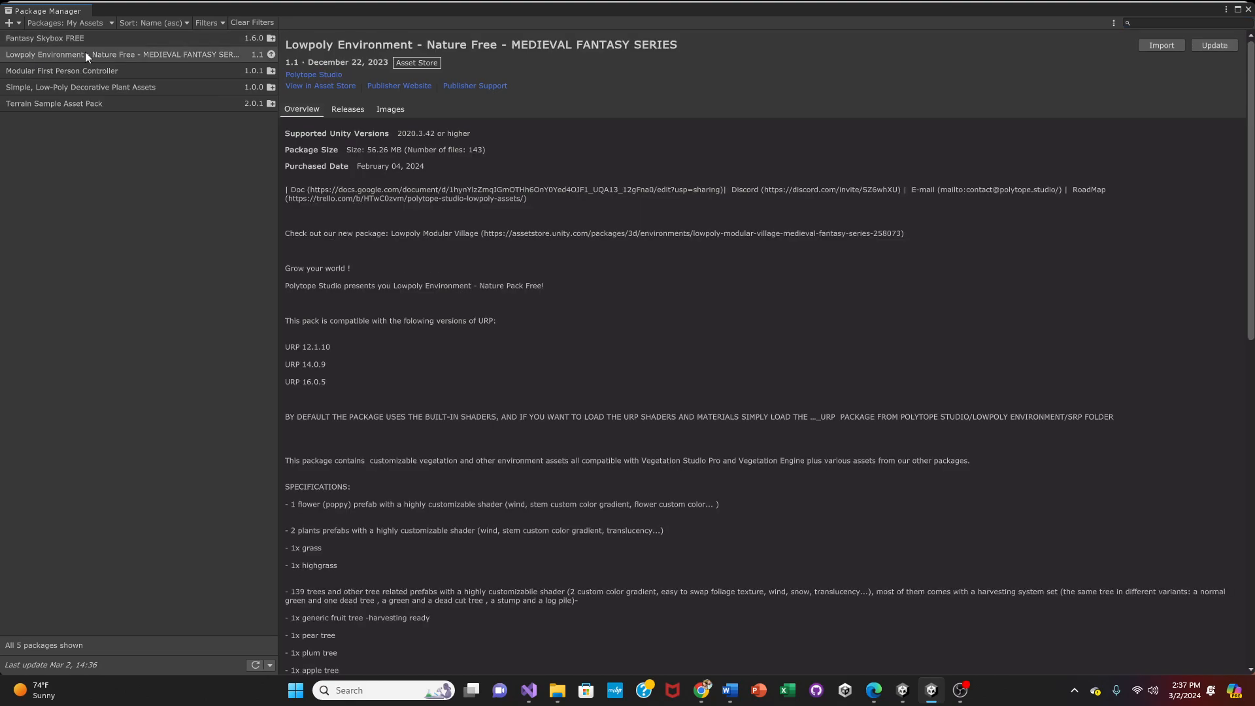
click(1216, 44)
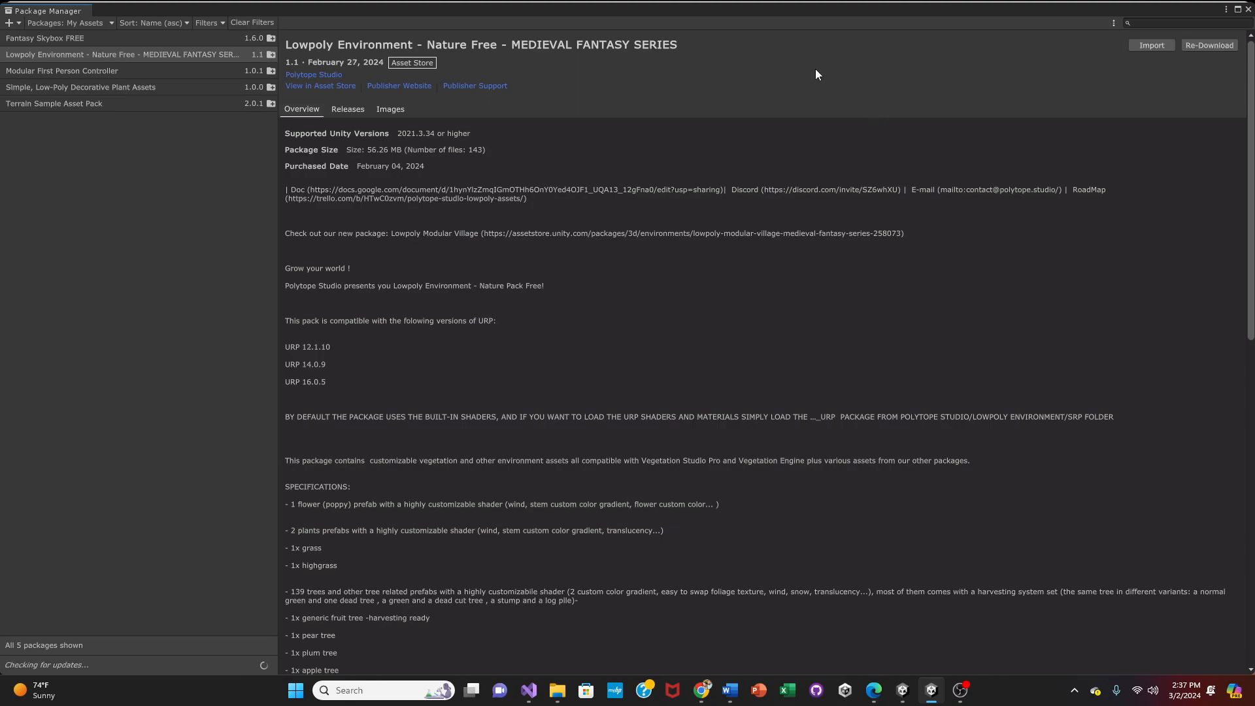
click(142, 72)
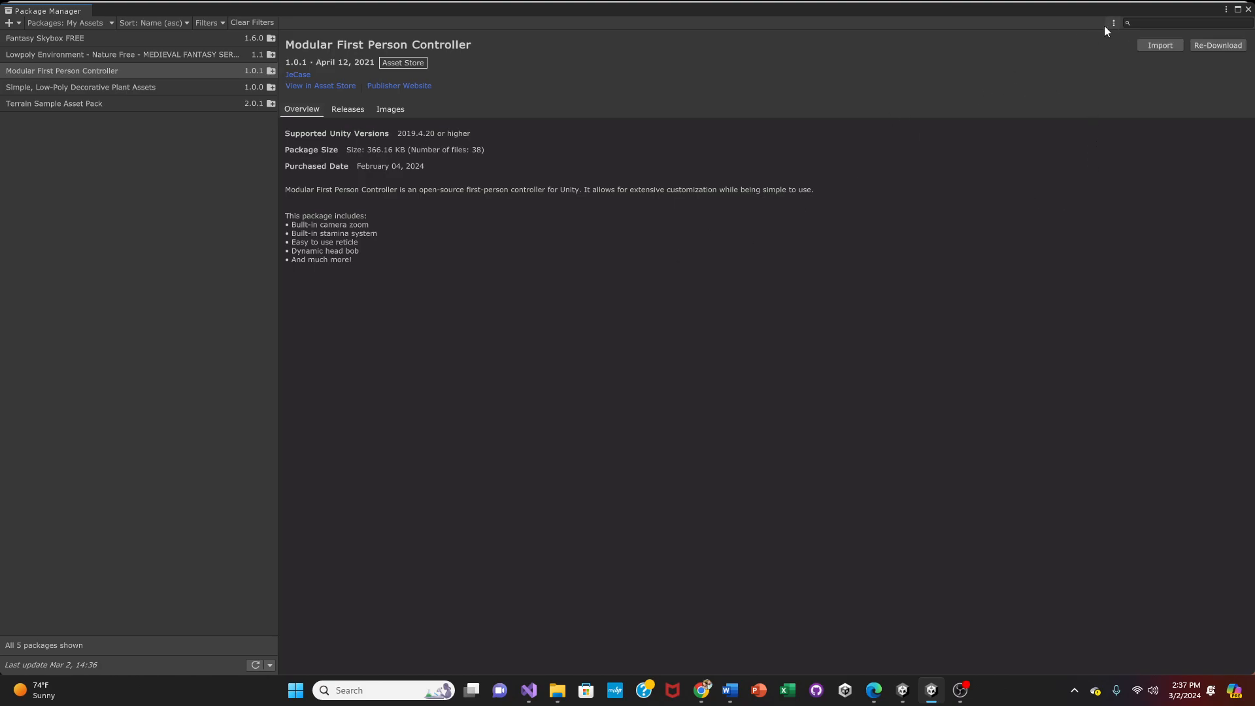
click(1226, 46)
Step: View the details of Terrain Sample Asset Pack and Simple, Low-Poly Decorative Plant Assets, and close the Package Manager
click(99, 105)
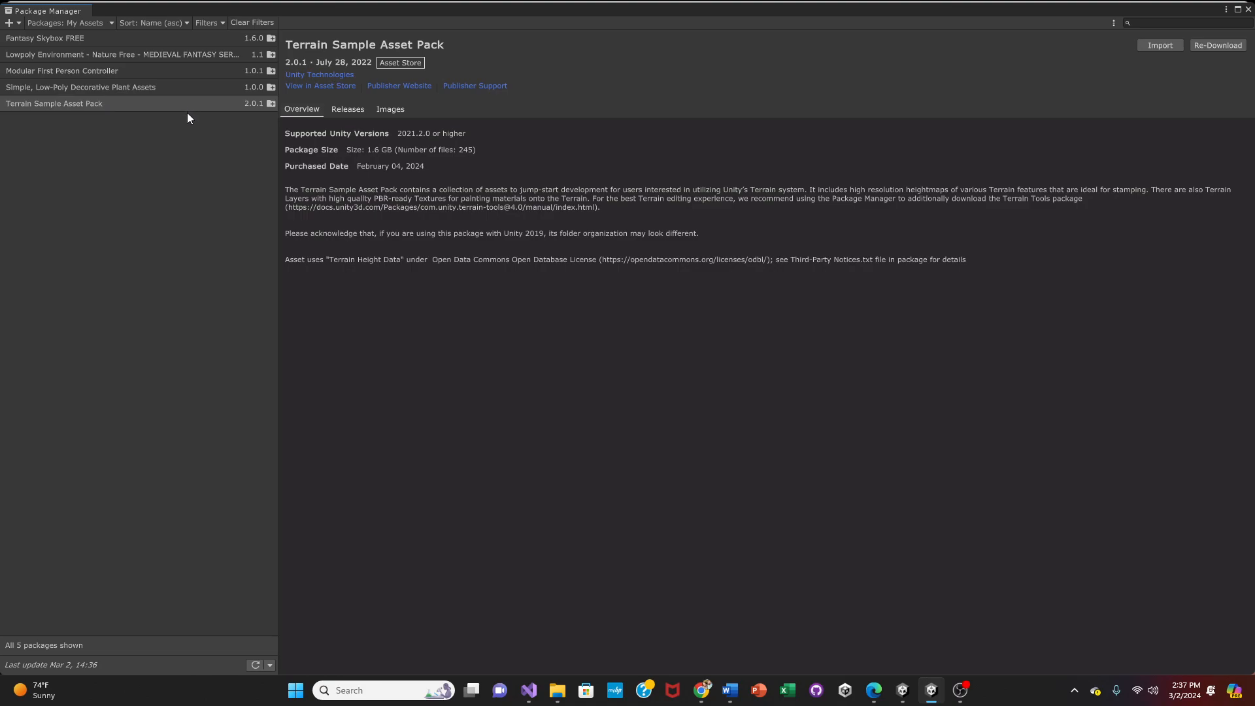
click(91, 87)
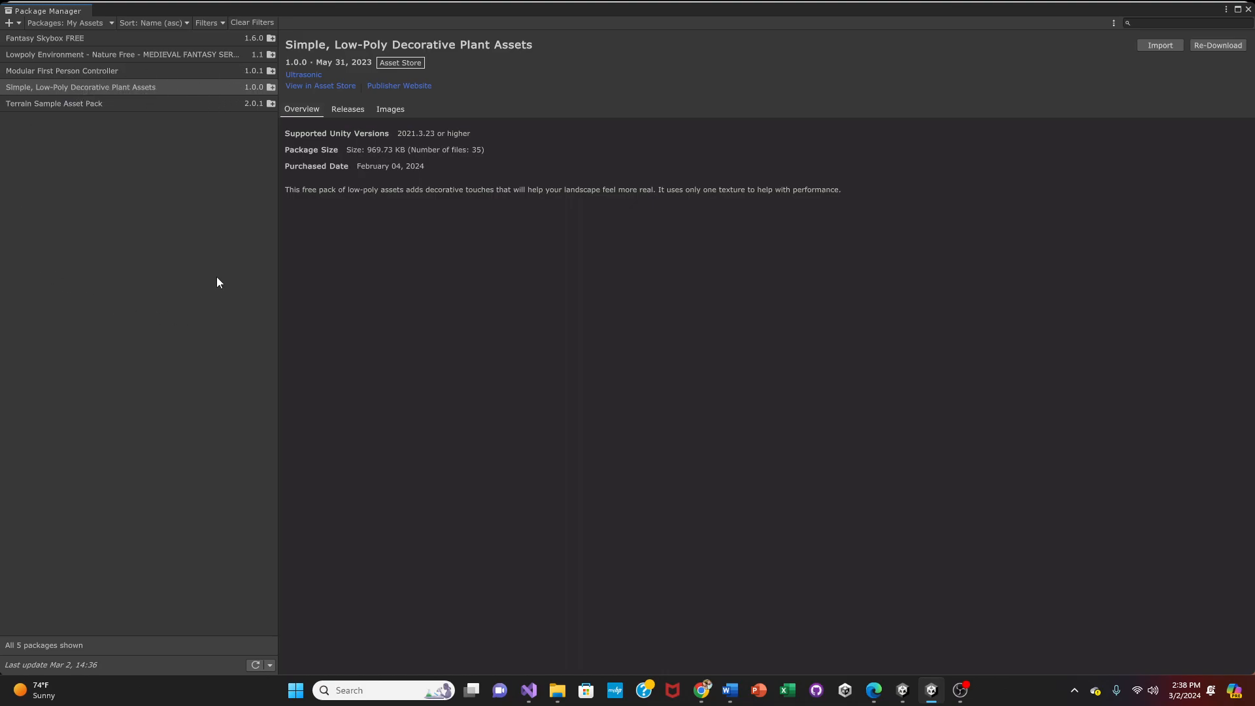
click(1248, 11)
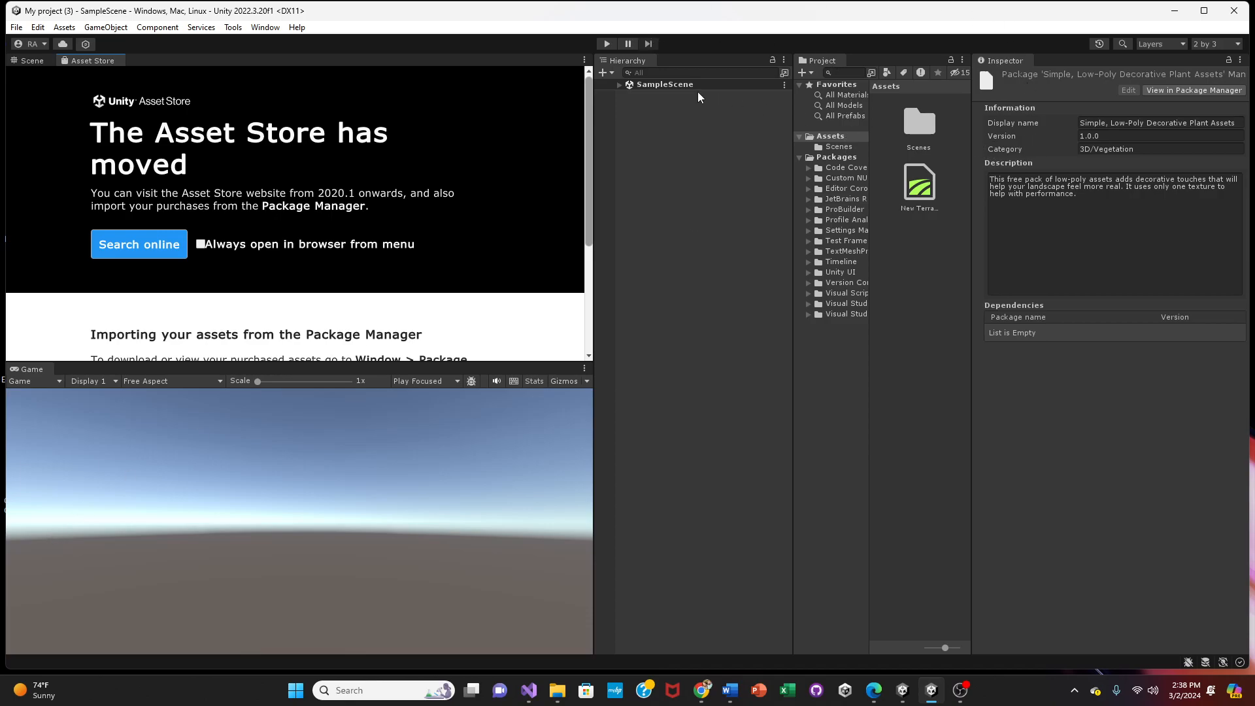
Step: Narrow the Inspector, widen the Project folder list and the Scene and Game area, and bring the Scene view to the front
drag(972, 138, 1122, 138)
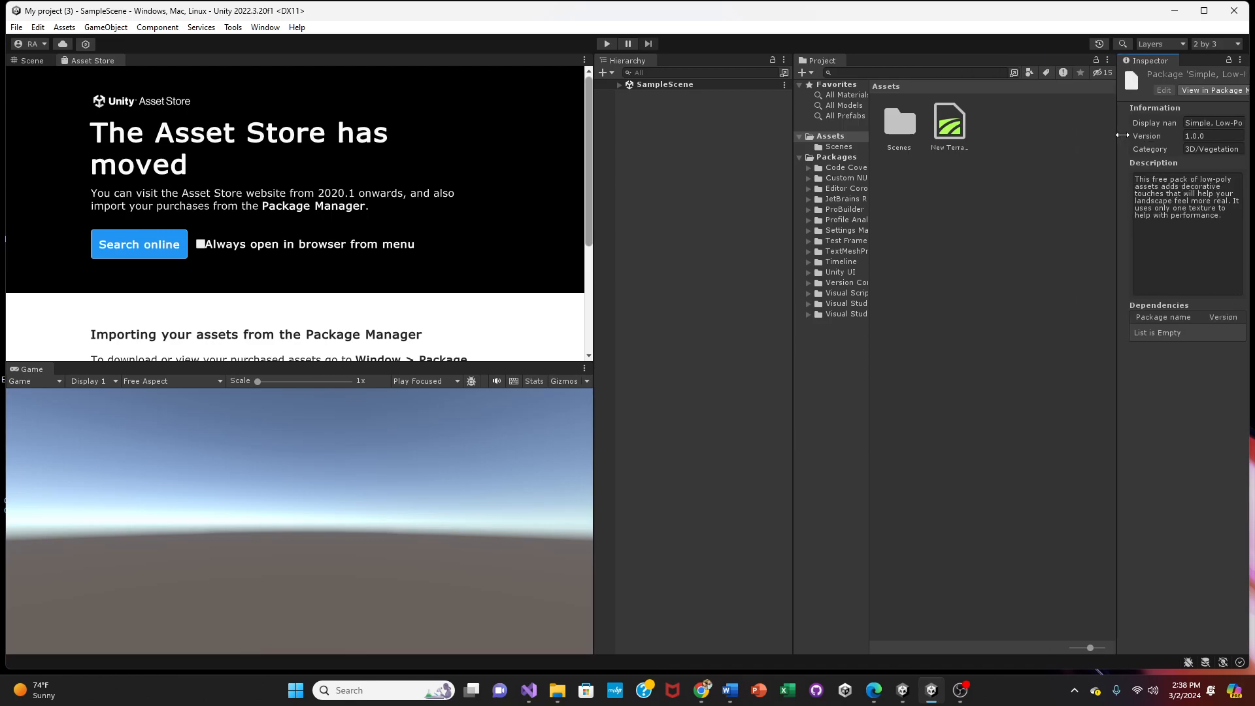
drag(872, 162, 1024, 157)
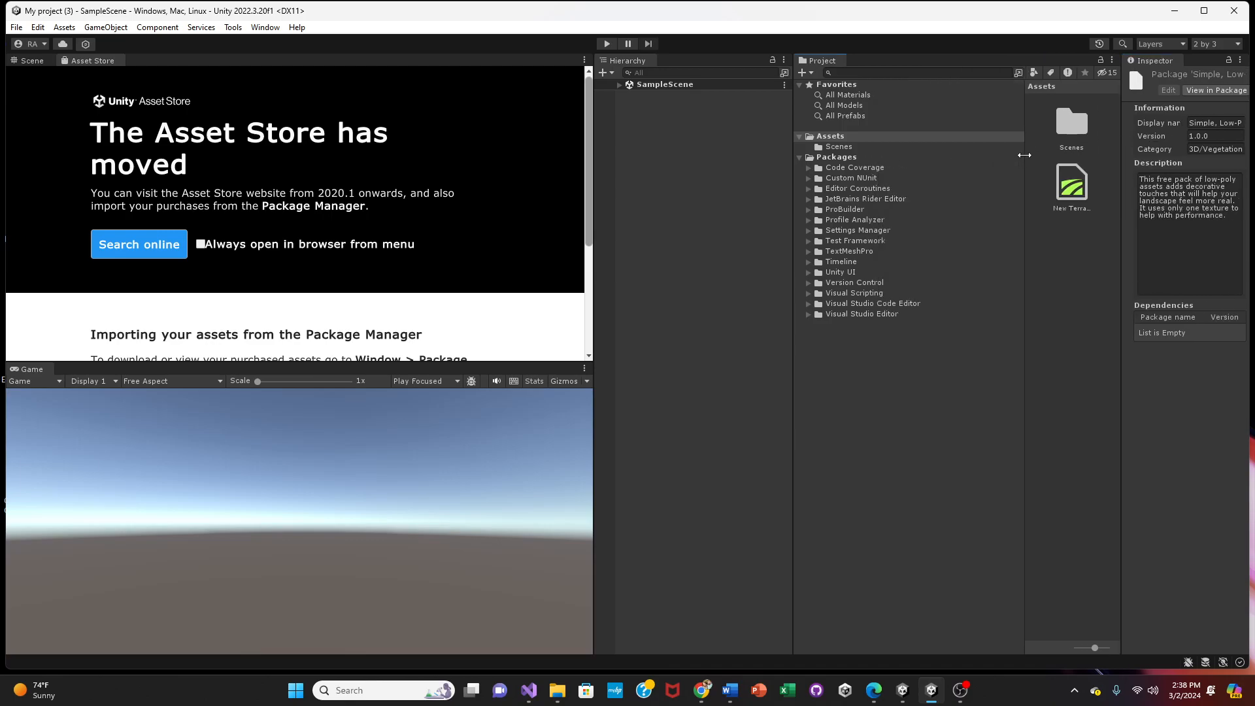
drag(793, 155, 869, 155)
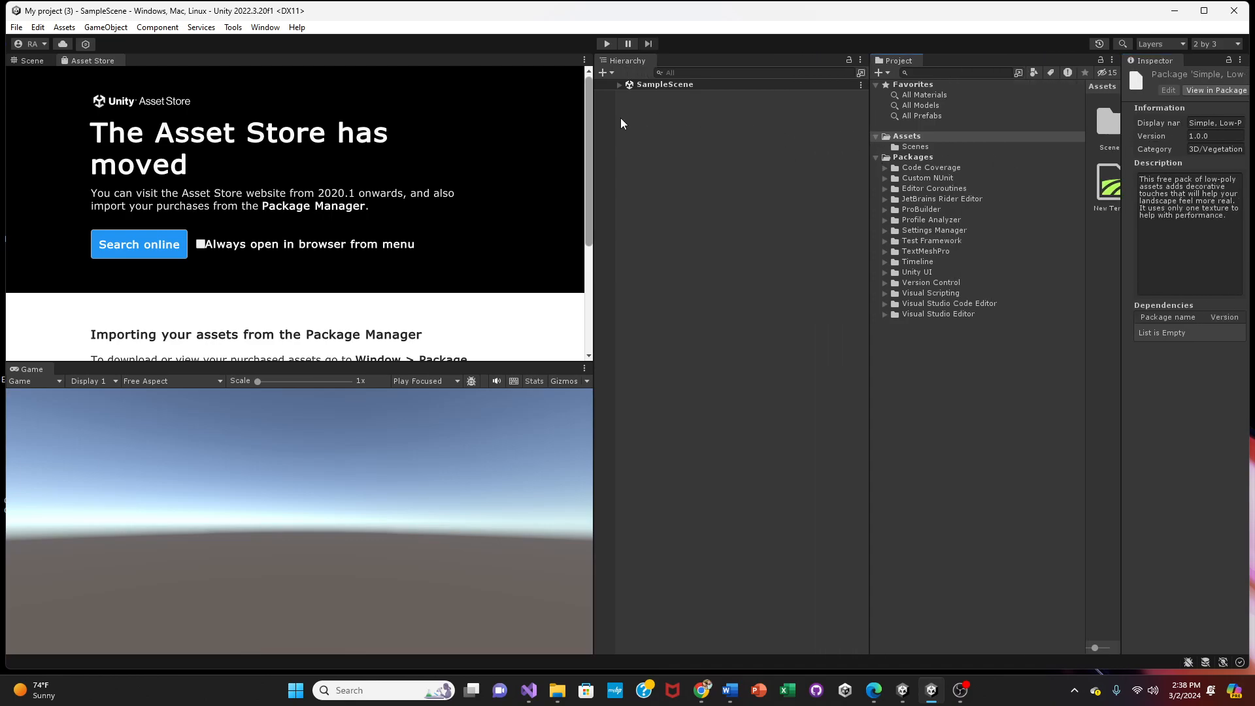
drag(594, 126, 741, 126)
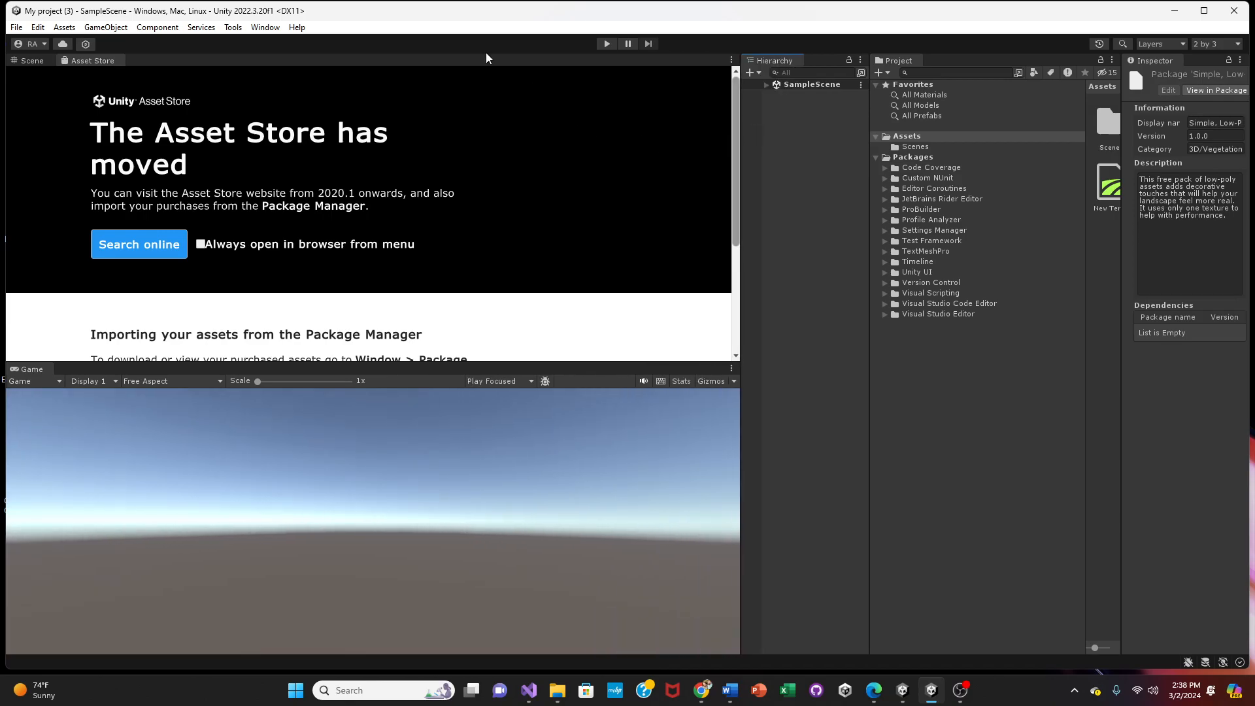
click(32, 61)
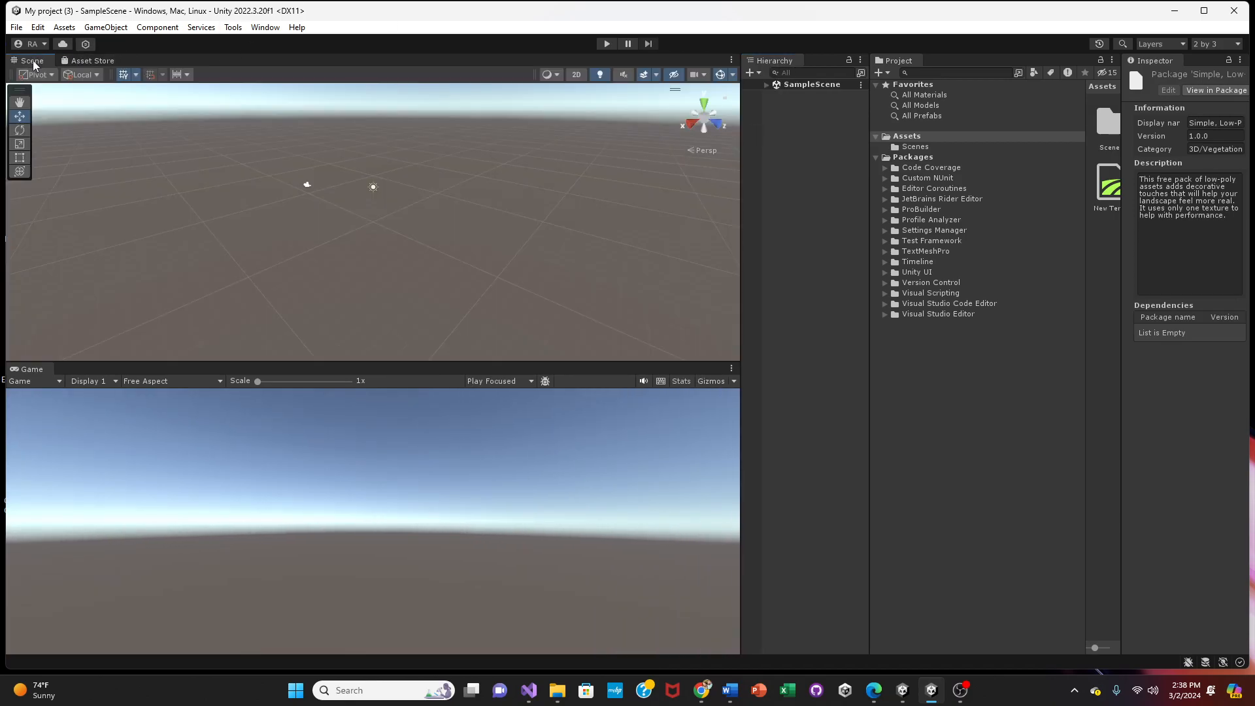
Step: Add a Terrain 3D object to SampleScene
click(755, 75)
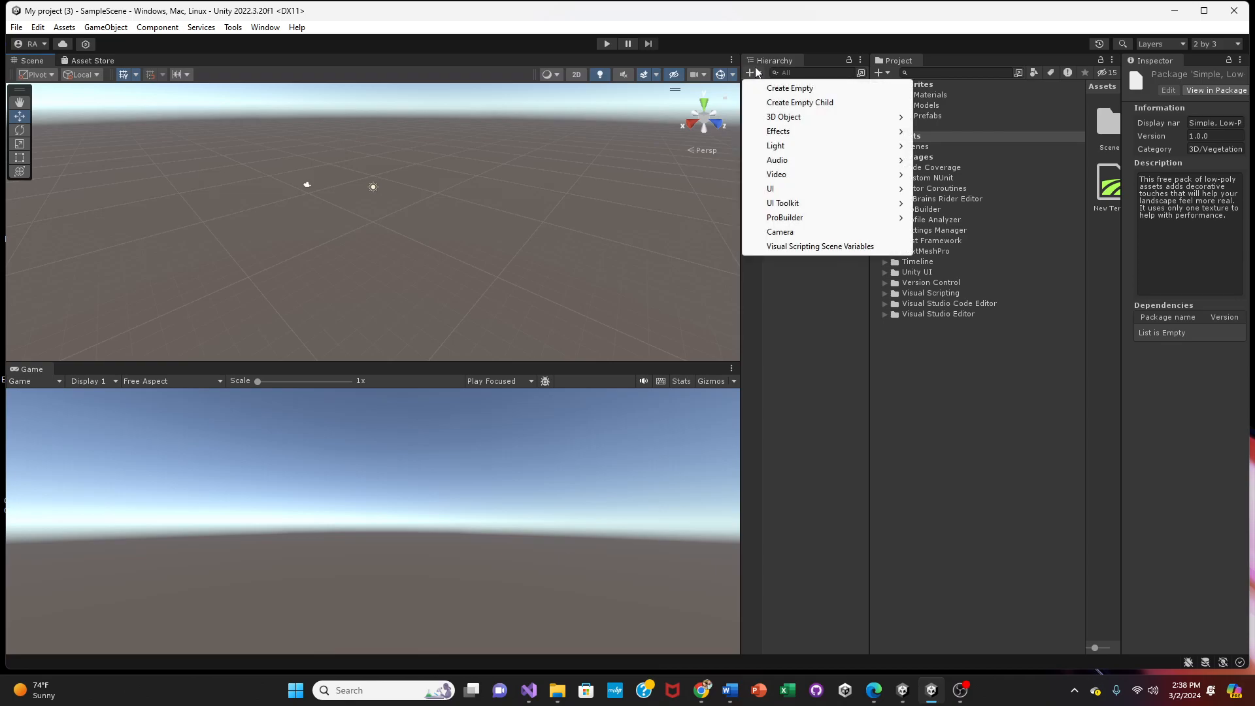
mouse_move(820, 119)
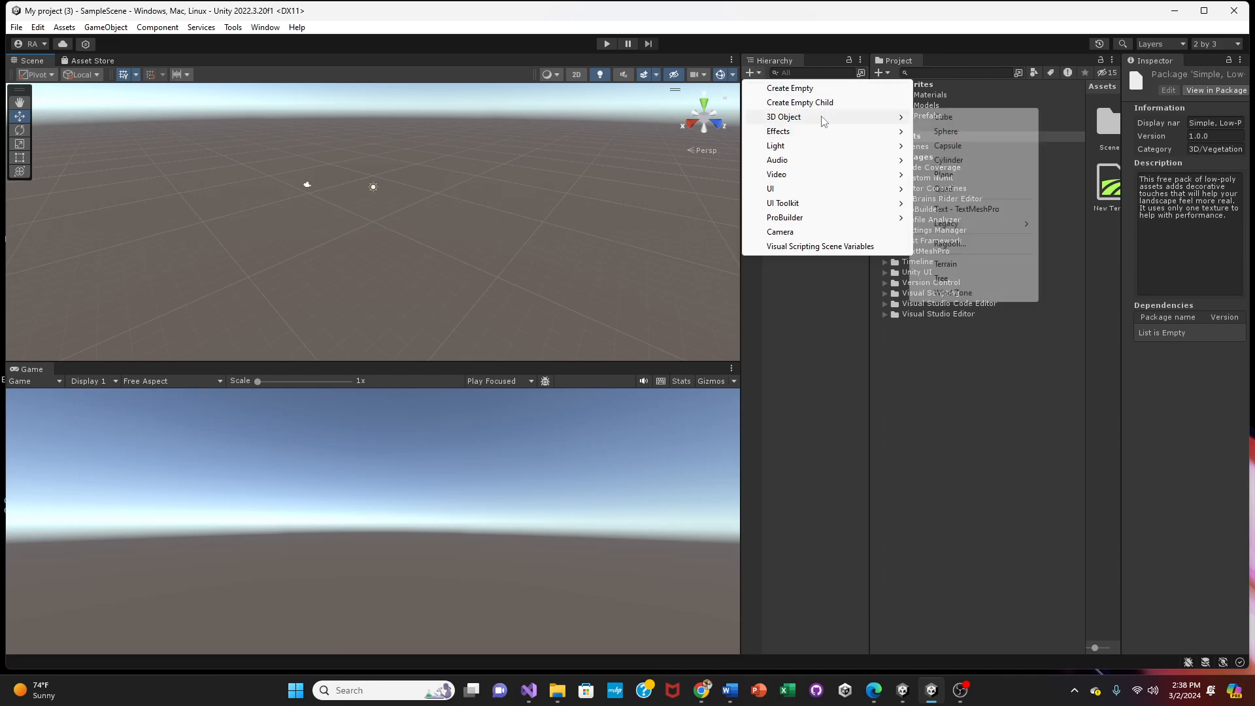
click(948, 264)
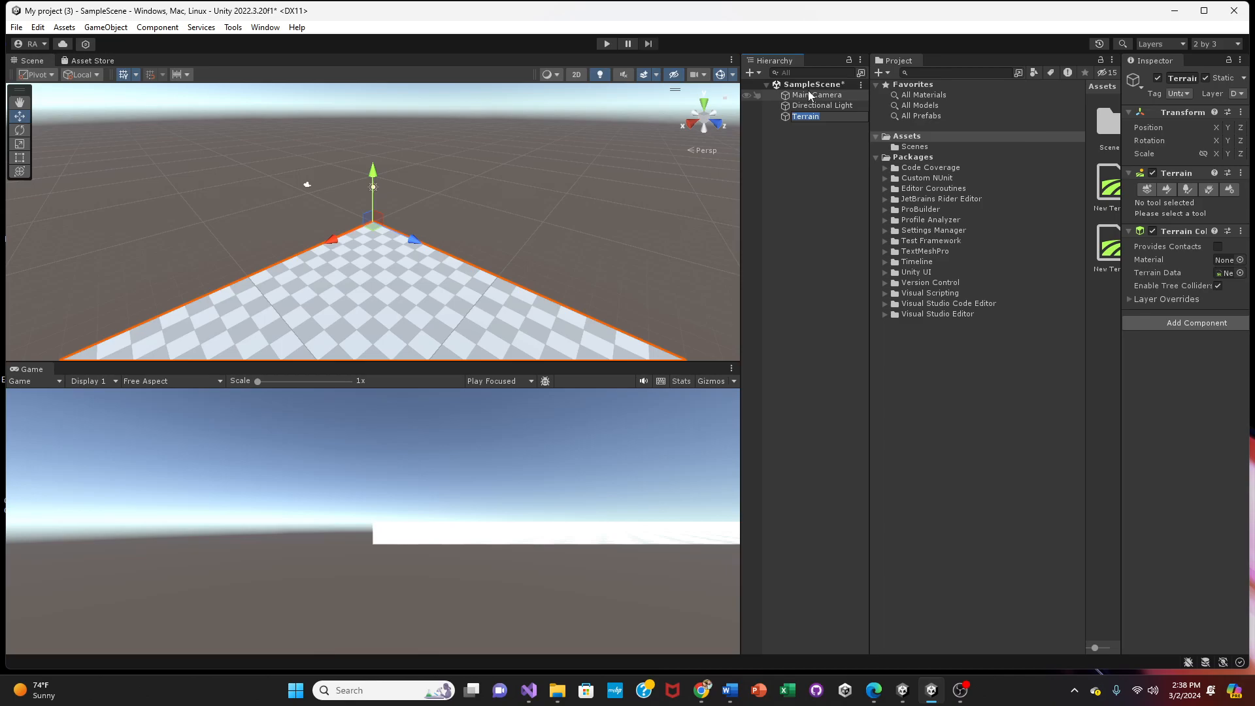
Step: Delete the Main Camera from SampleScene
click(801, 96)
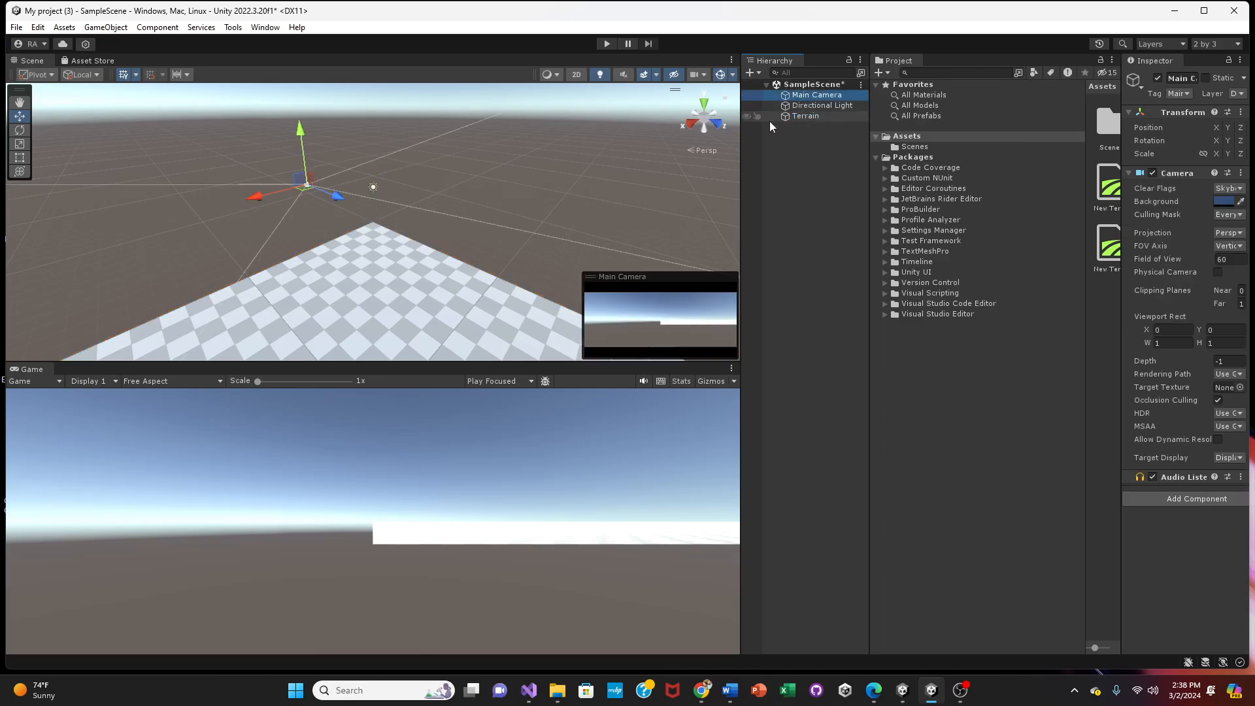
right_click(814, 98)
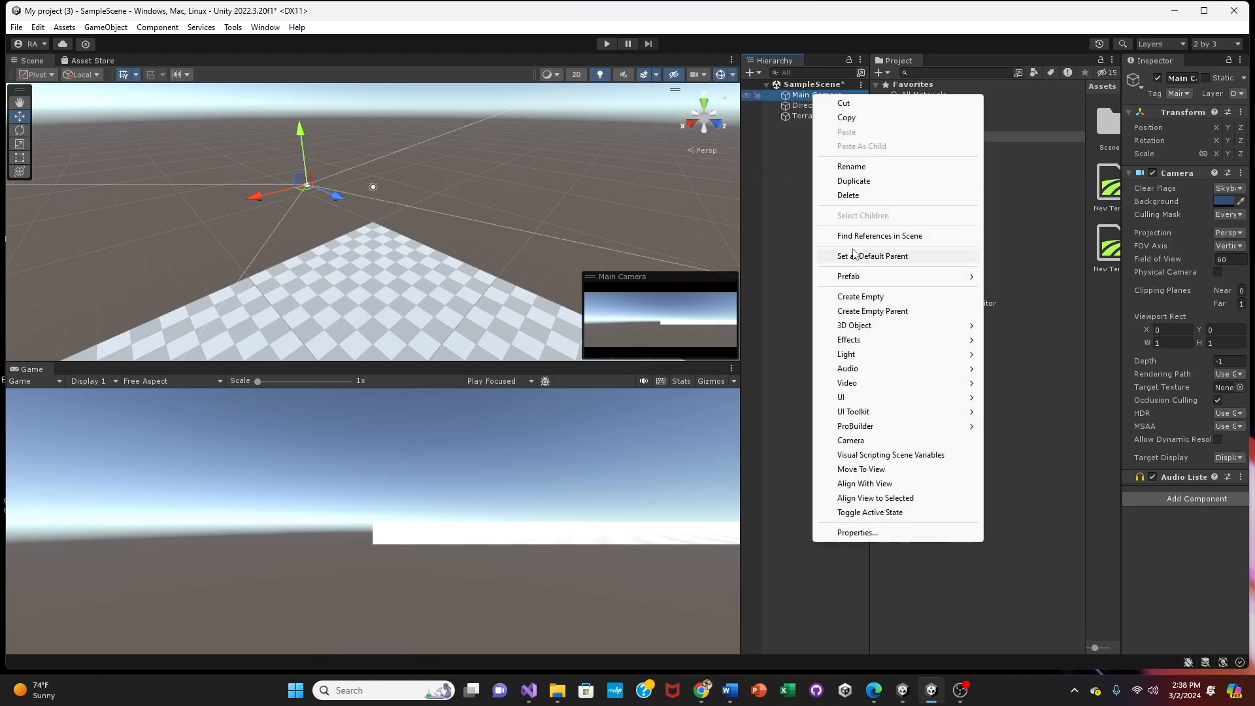
click(848, 195)
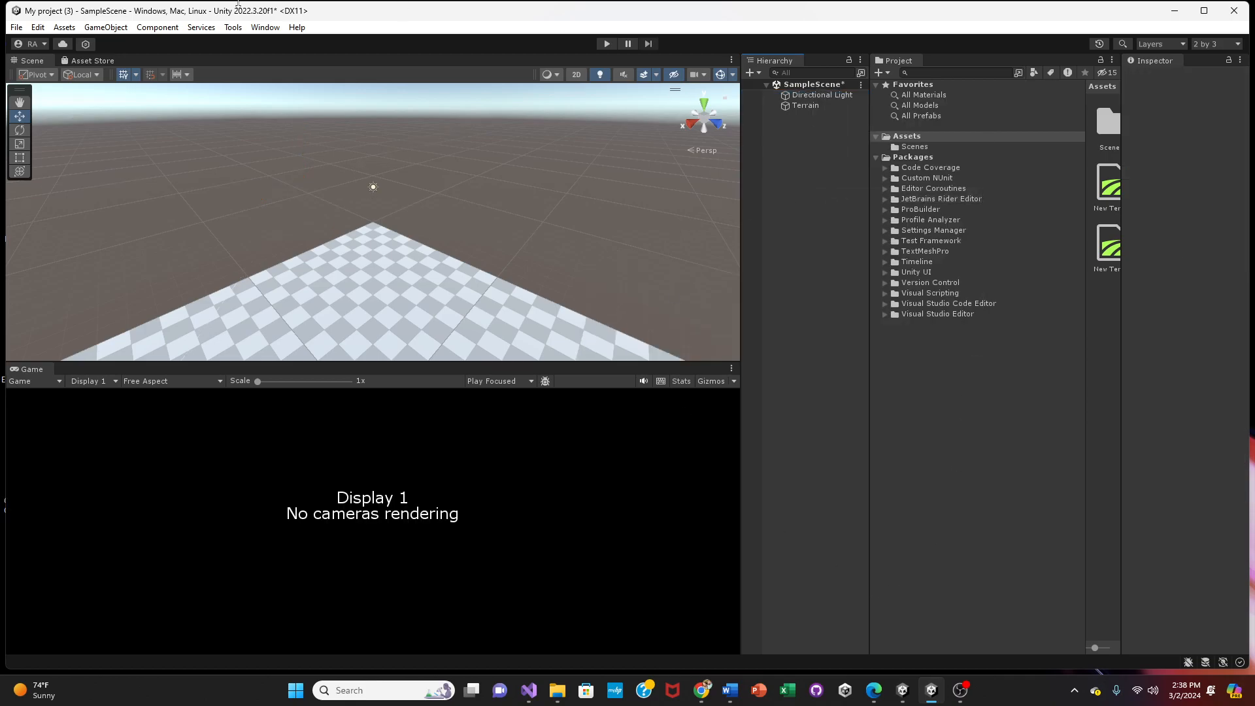